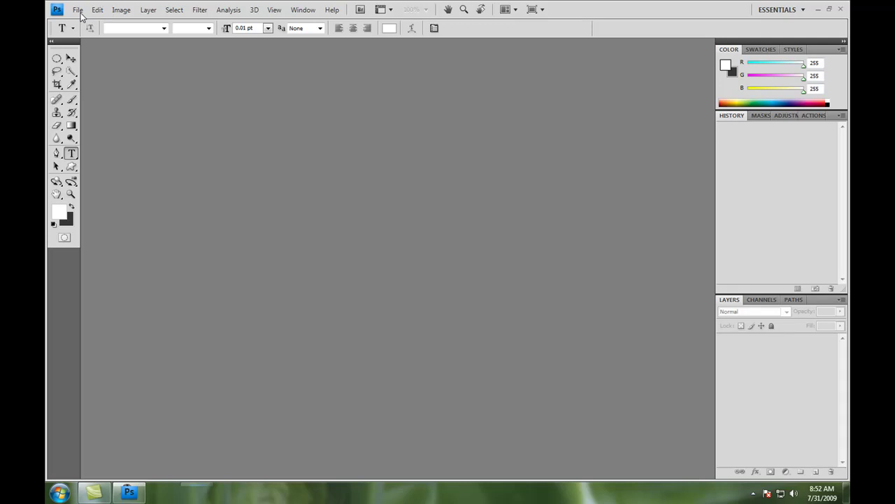
- Open the File menu to reach the Open command
left_click(79, 11)
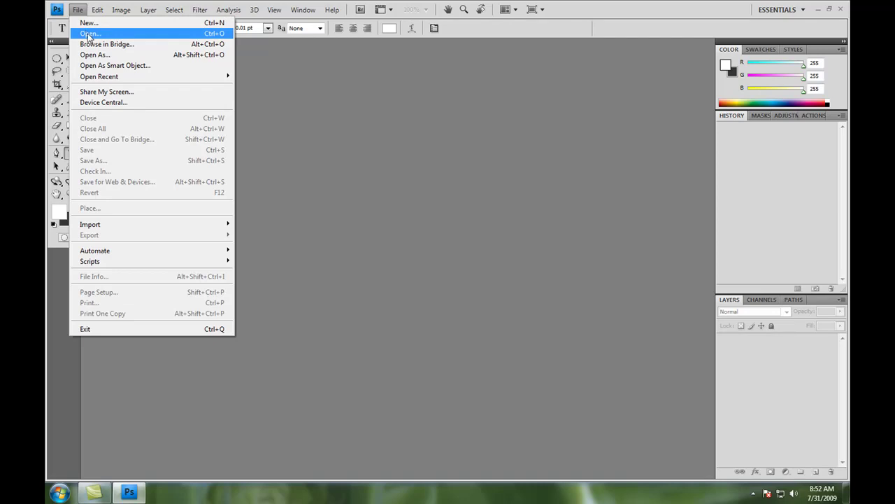
- Open IMG_2341.JPG, the caterpillar photo, from New Folder
left_click(88, 35)
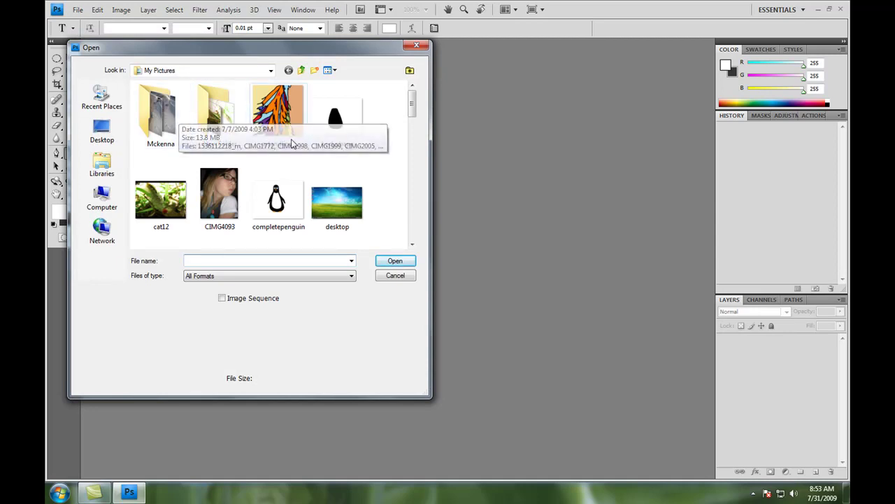
double_click(201, 121)
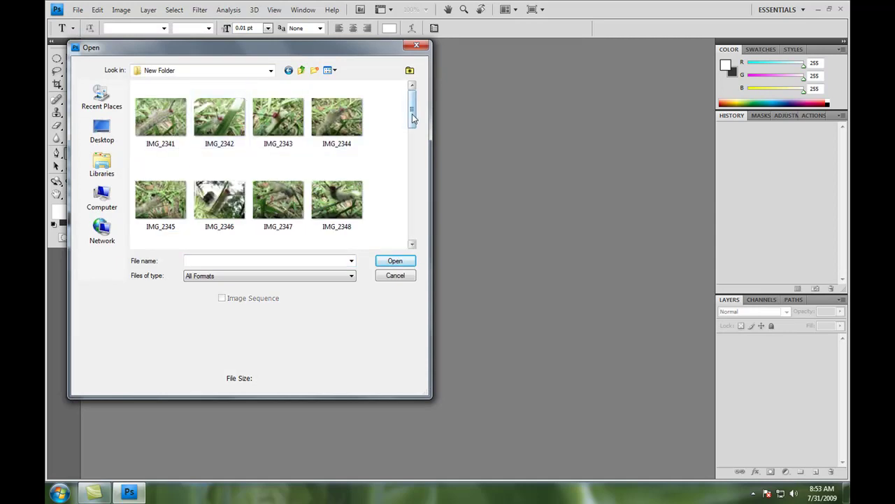
left_click(159, 118)
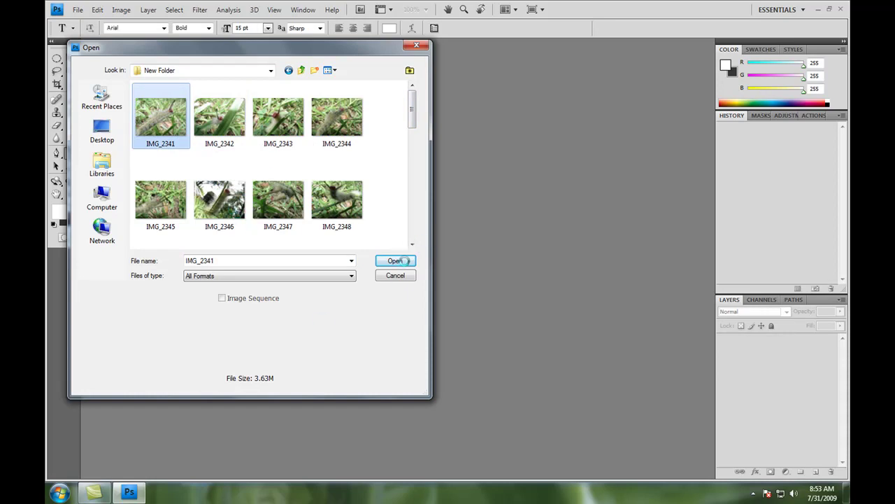
left_click(395, 260)
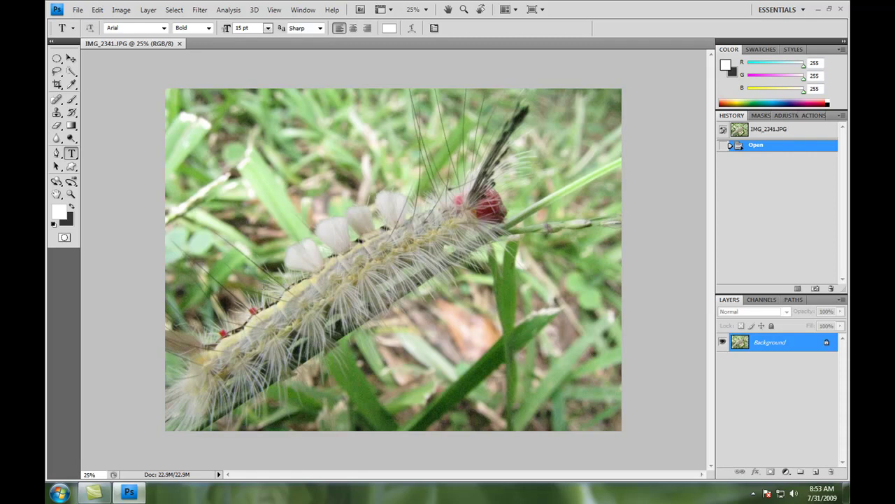
- Resize the image to 15 percent width and height in Image Size
left_click(118, 11)
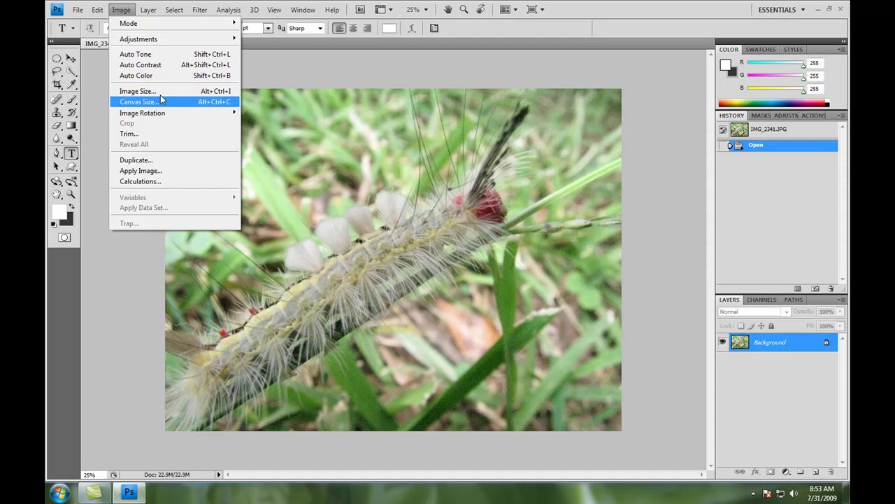
left_click(162, 91)
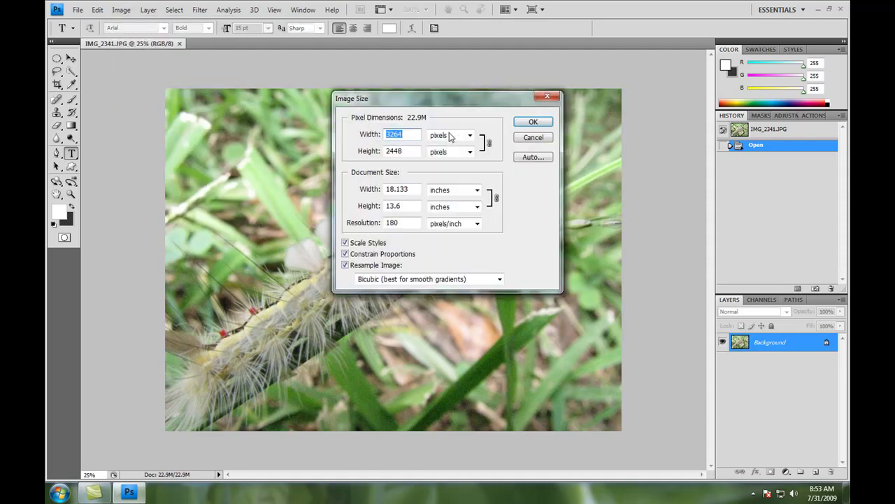
left_click(469, 136)
left_click(441, 146)
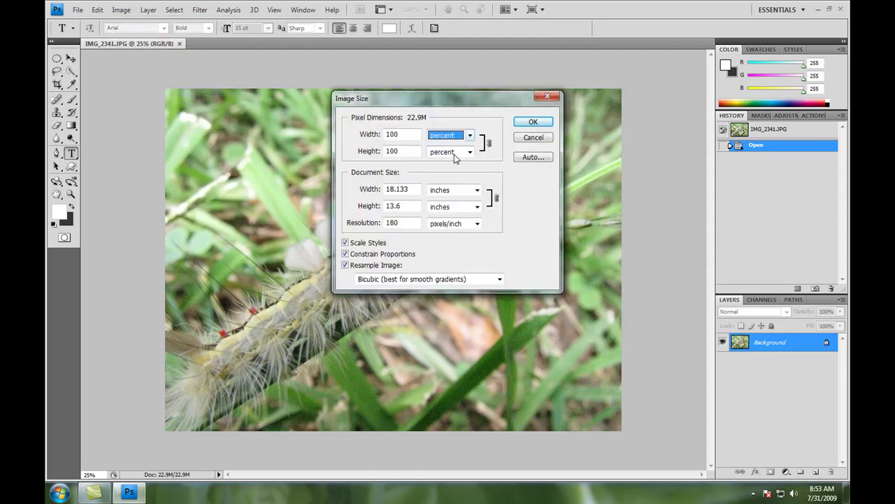
key("shift+Tab")
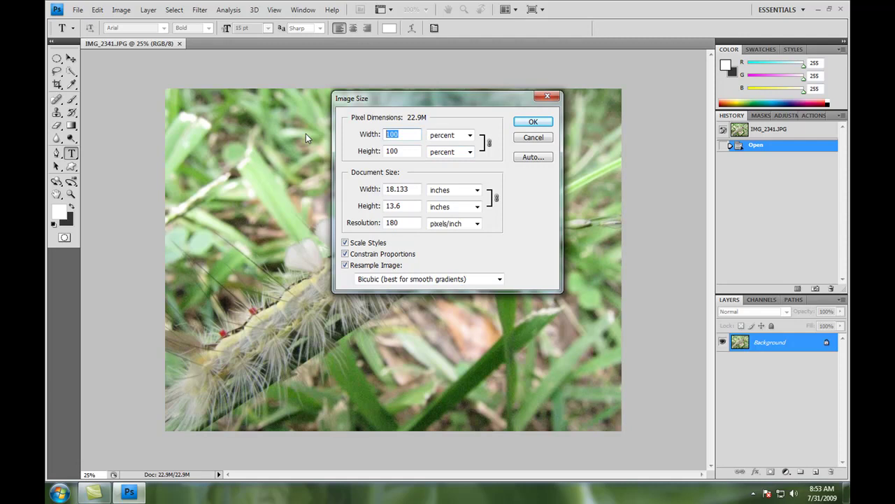
type("15")
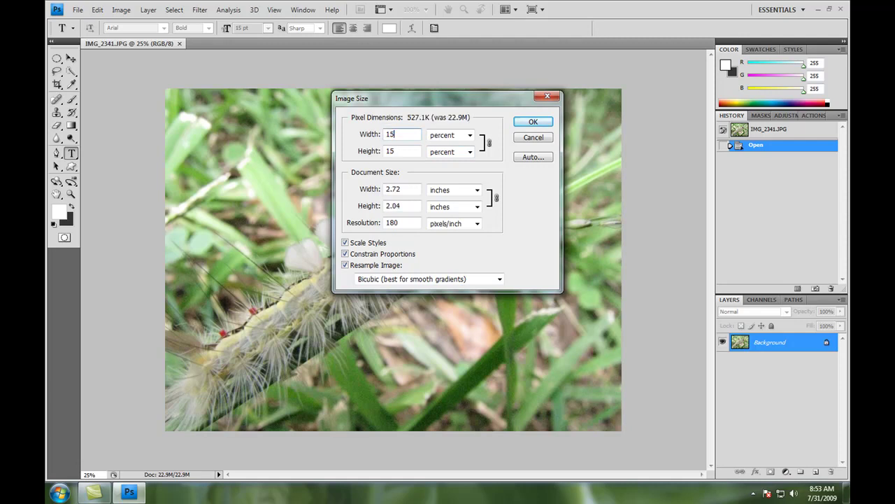
key("Return")
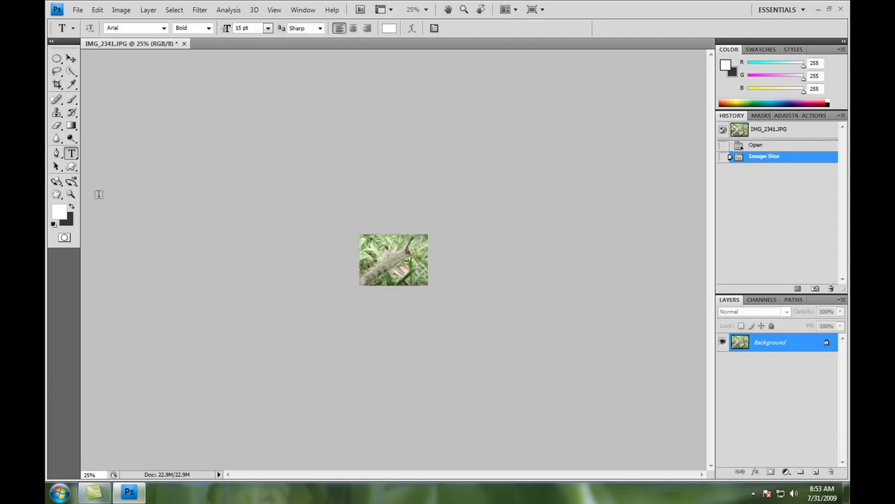
- Zoom in on the resized photo to 100% with the Zoom tool
left_click(70, 194)
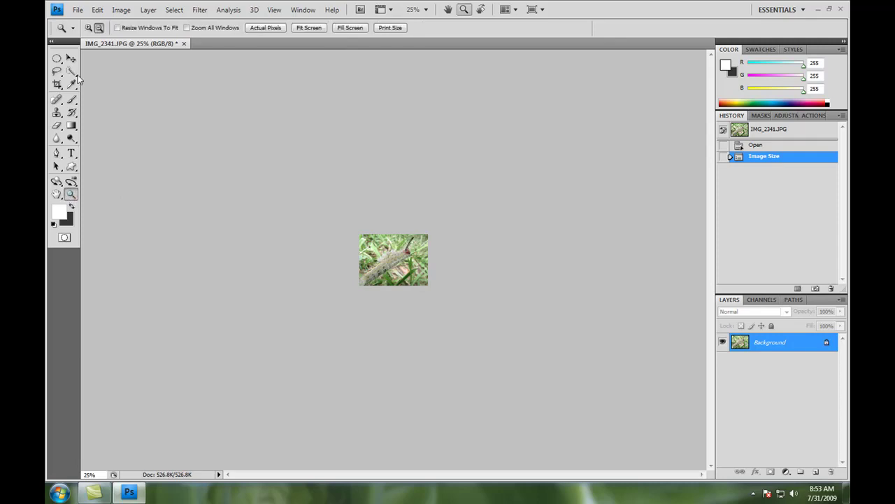
left_click(407, 316)
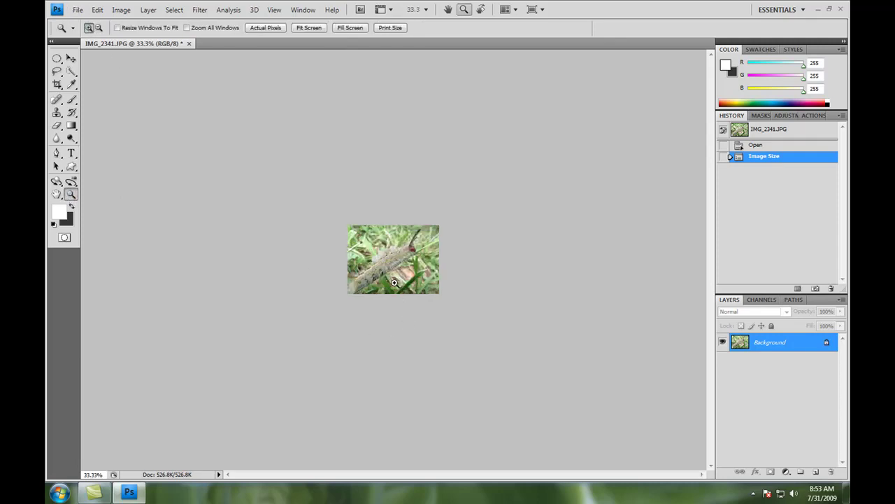
left_click(403, 305)
left_click(399, 294)
left_click(395, 283)
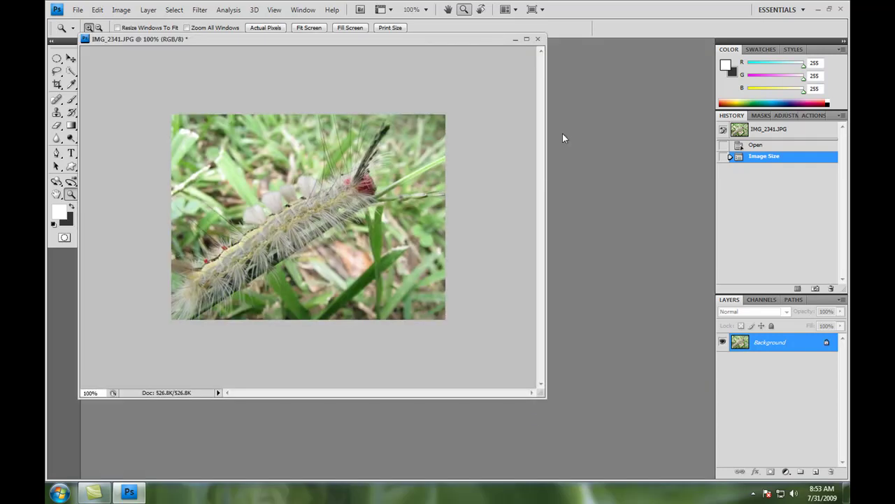
- Center the document window and add a Brightness/Contrast layer with brightness -15, contrast 11
left_click_drag(406, 44, 470, 85)
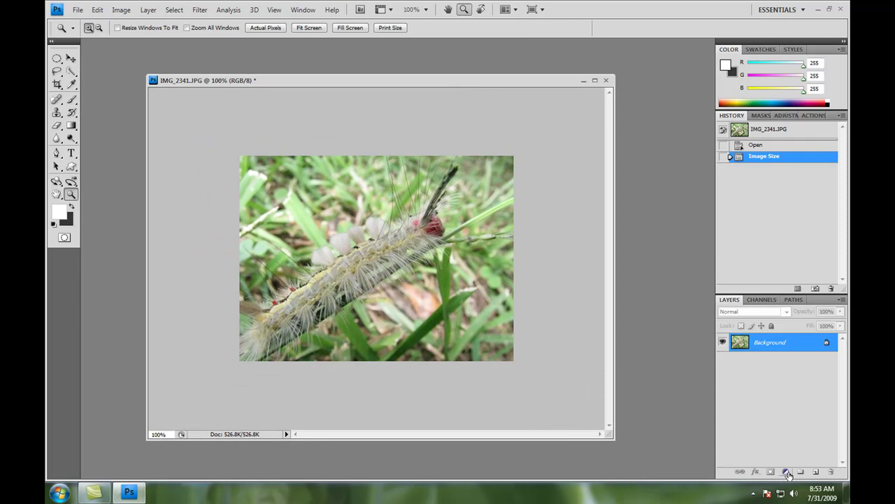
left_click(786, 473)
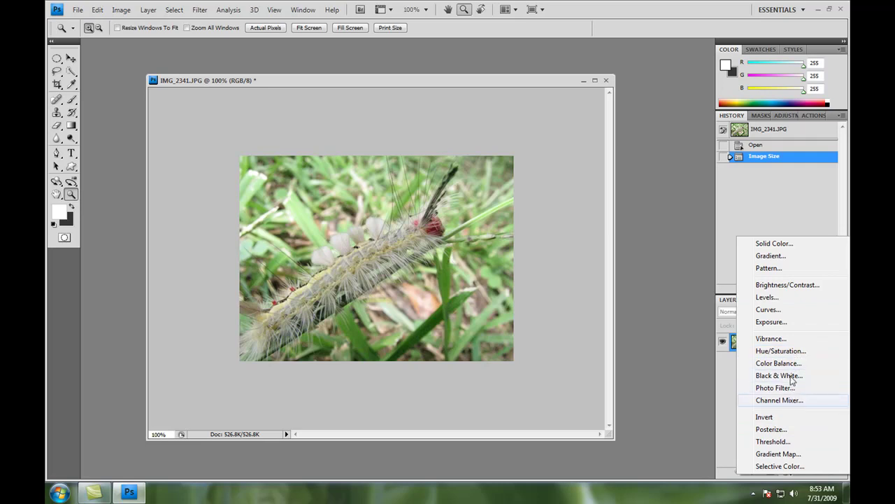
left_click(797, 286)
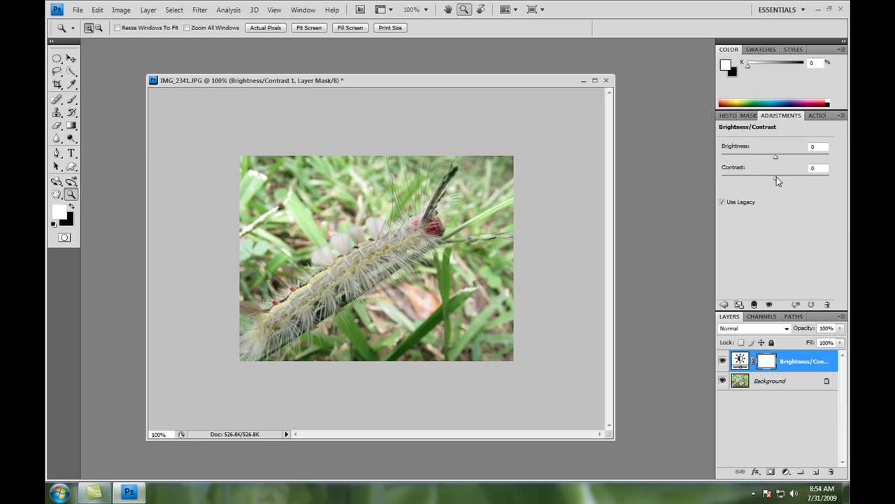
left_click_drag(779, 160, 783, 181)
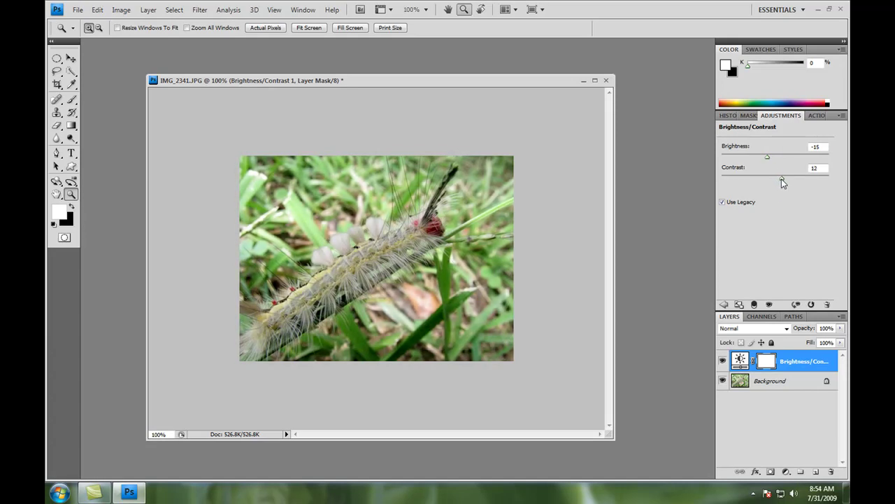
- Above the Background layer, add a Vibrance layer with vibrance +43 and saturation +29
left_click(781, 385)
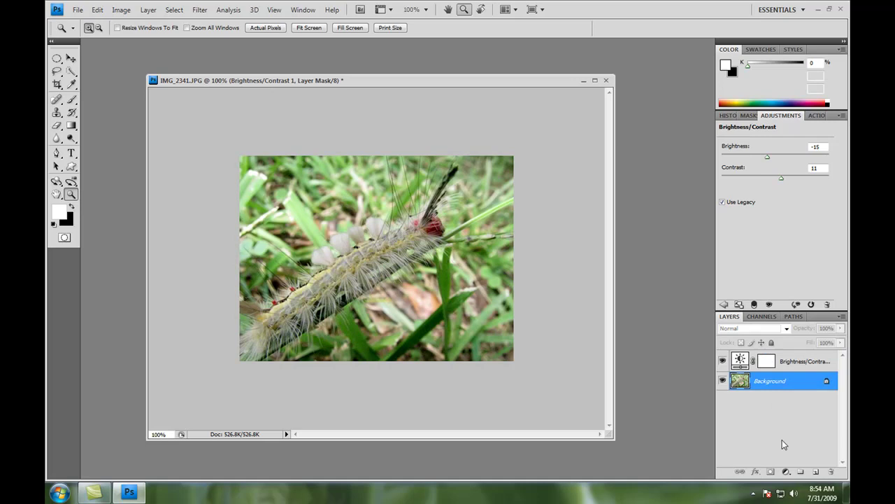
left_click(786, 472)
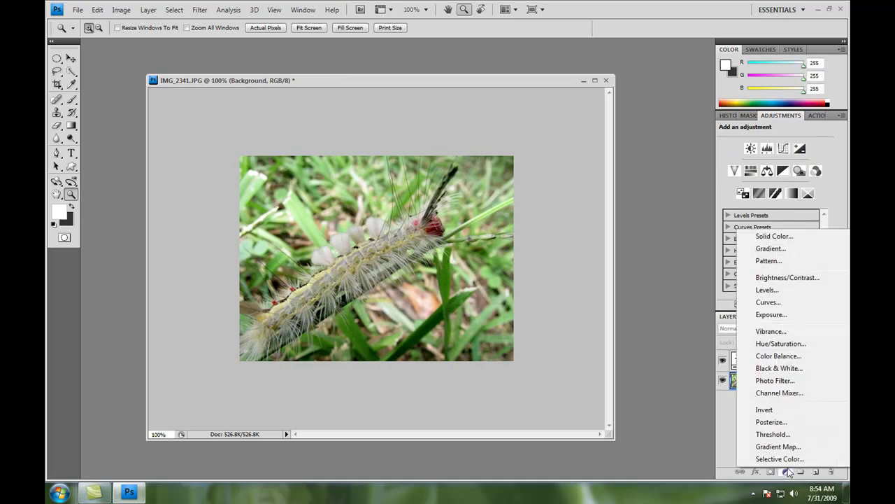
left_click(789, 335)
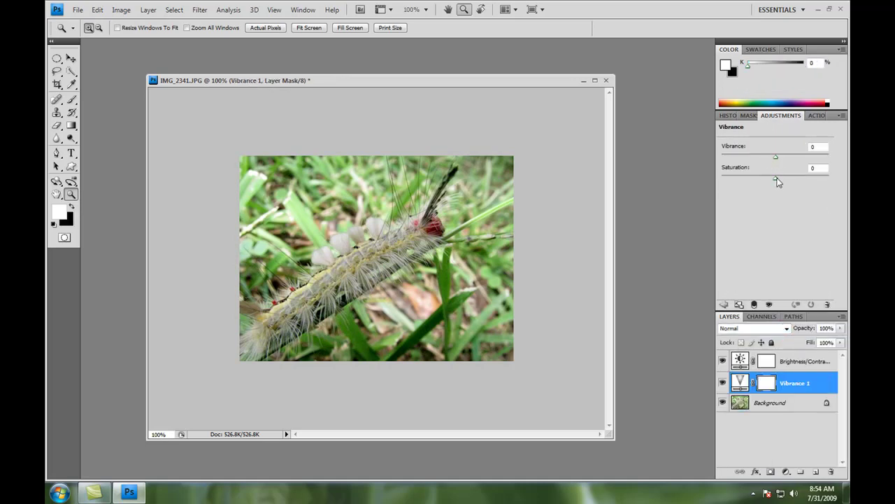
left_click_drag(775, 161, 790, 182)
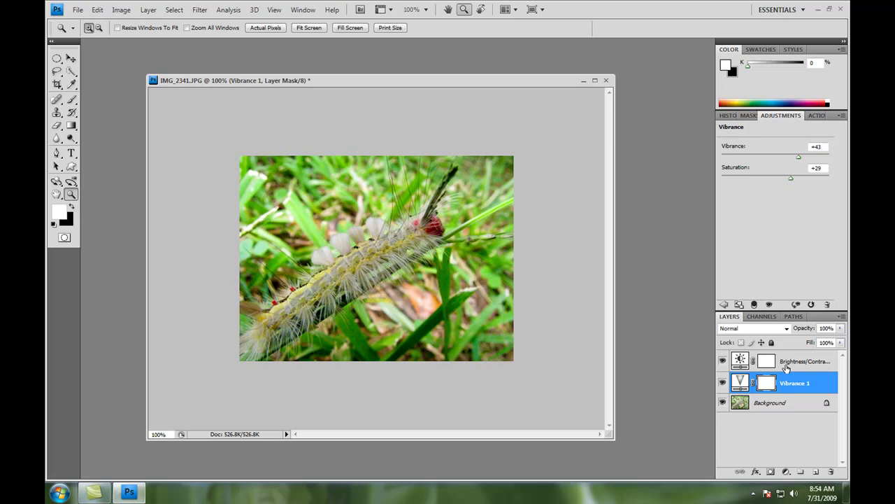
- Compare earlier History states, then flatten the adjustment layers into a single Background
right_click(787, 368)
left_click(774, 417)
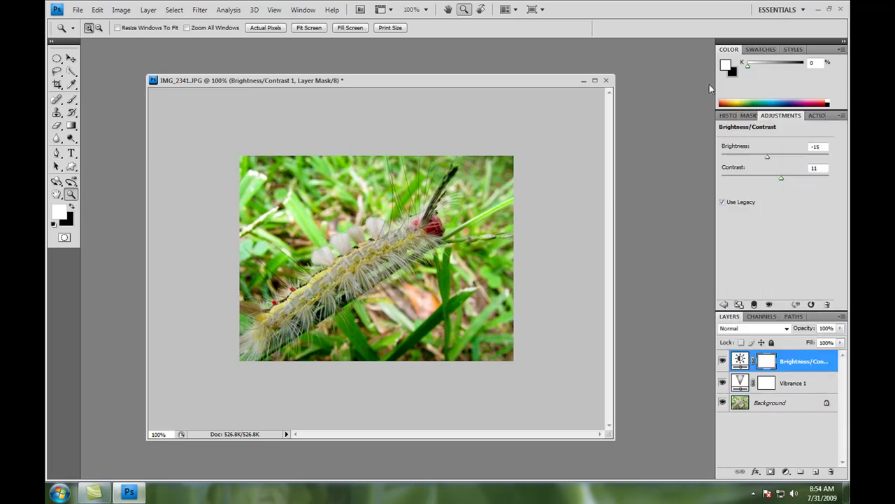
left_click(728, 116)
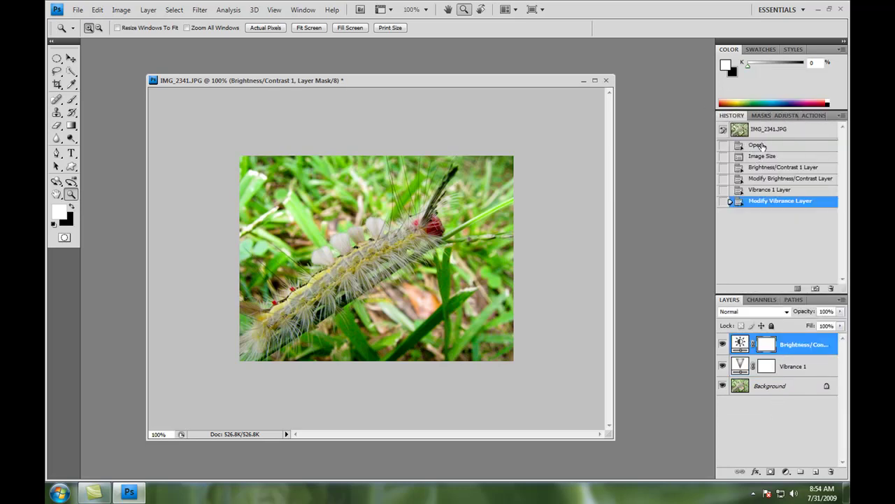
left_click(760, 145)
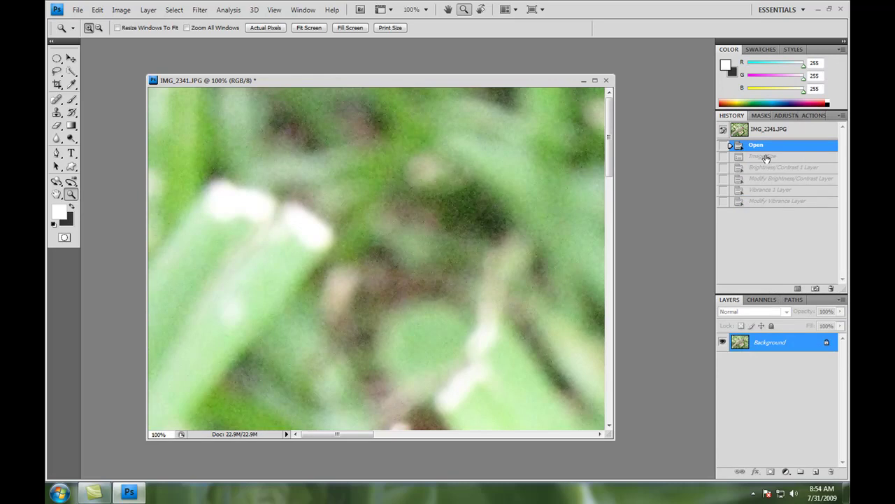
left_click(766, 156)
left_click(762, 203)
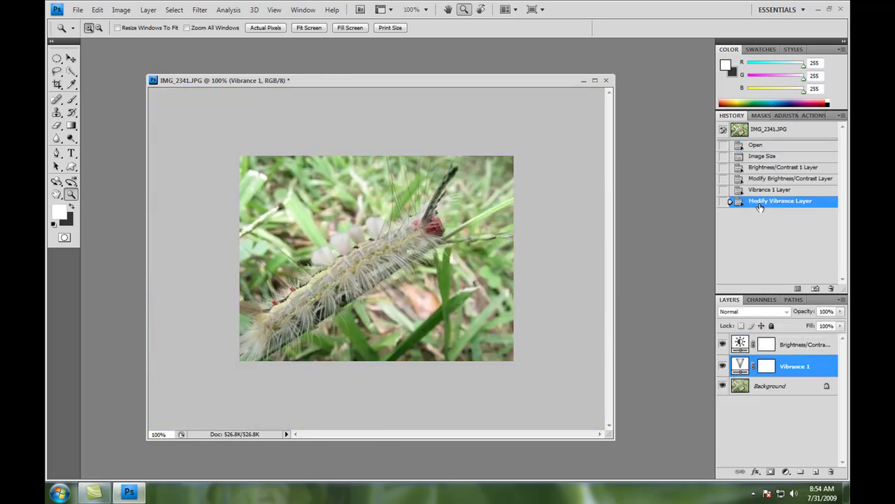
right_click(782, 385)
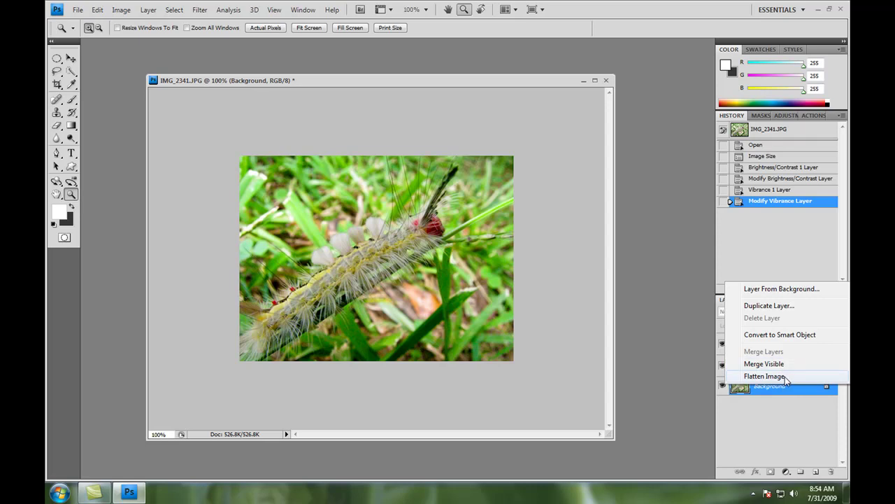
left_click(784, 377)
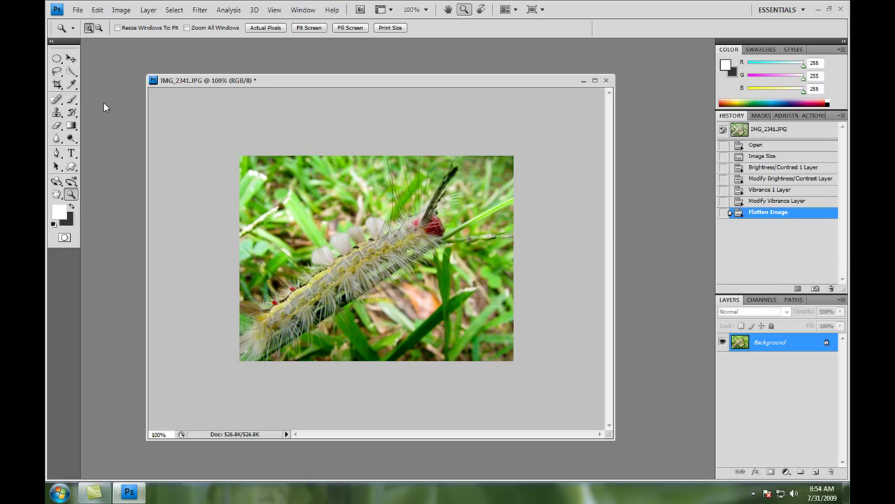
- Bring up Color Balance with Ctrl+B, move it aside, and cancel it twice
key("ctrl+b")
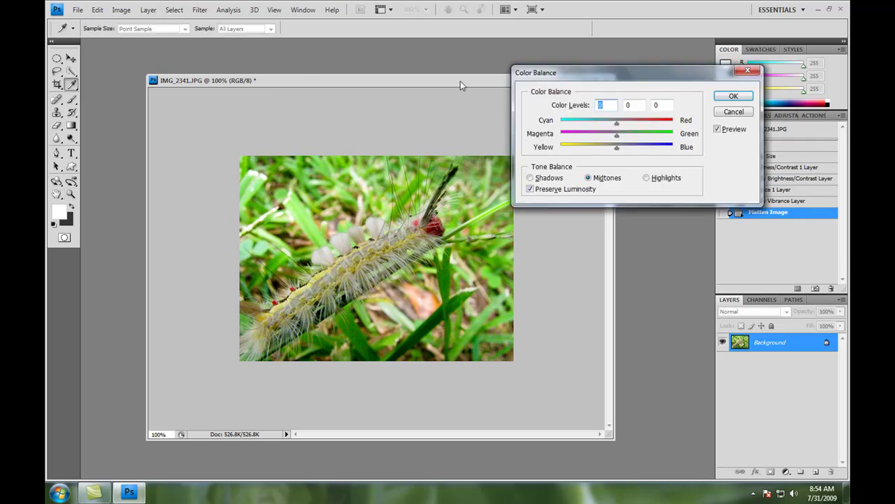
left_click_drag(686, 72, 699, 284)
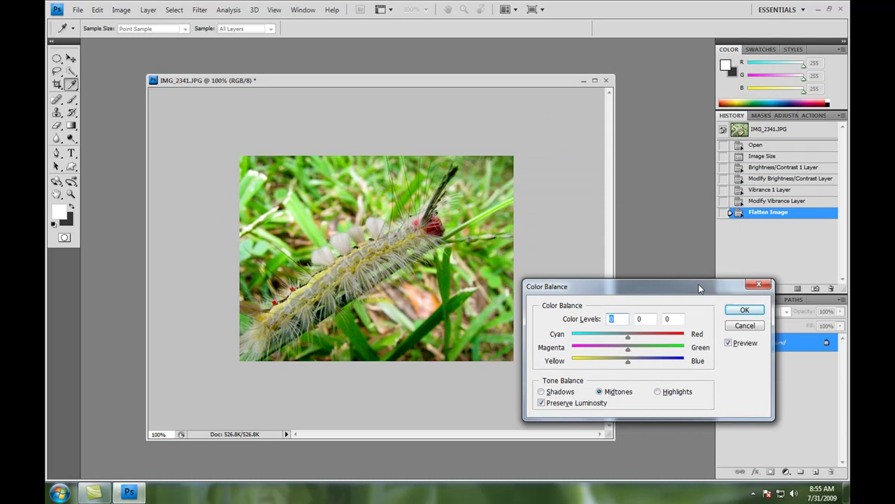
left_click(746, 325)
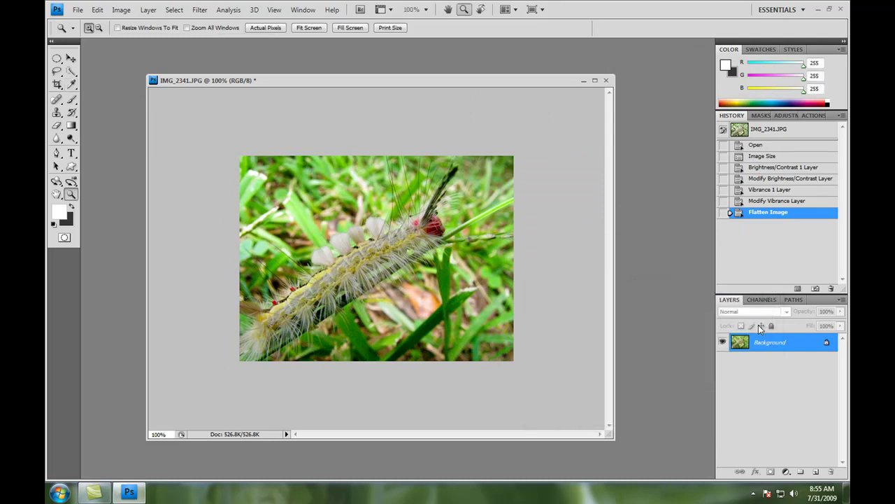
key("ctrl+b")
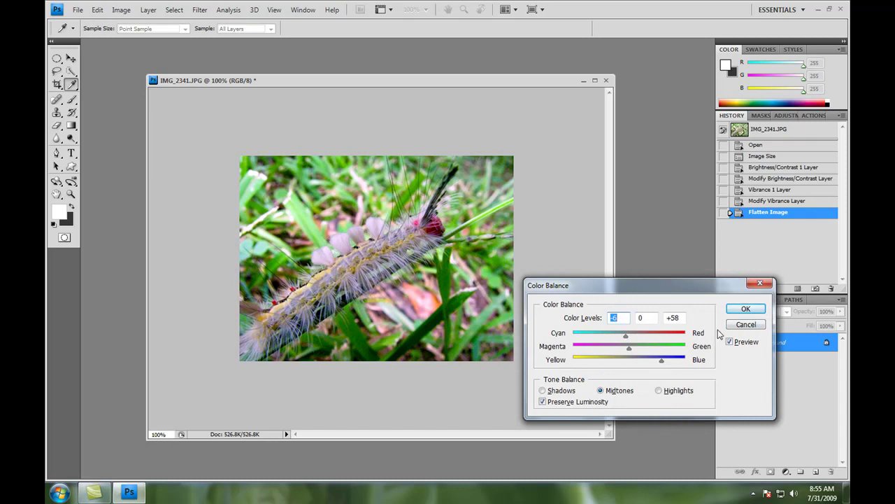
left_click(742, 326)
- Apply Color Balance with midtones +26/-2/-9 and a slight blue shadow tint
key("ctrl+b")
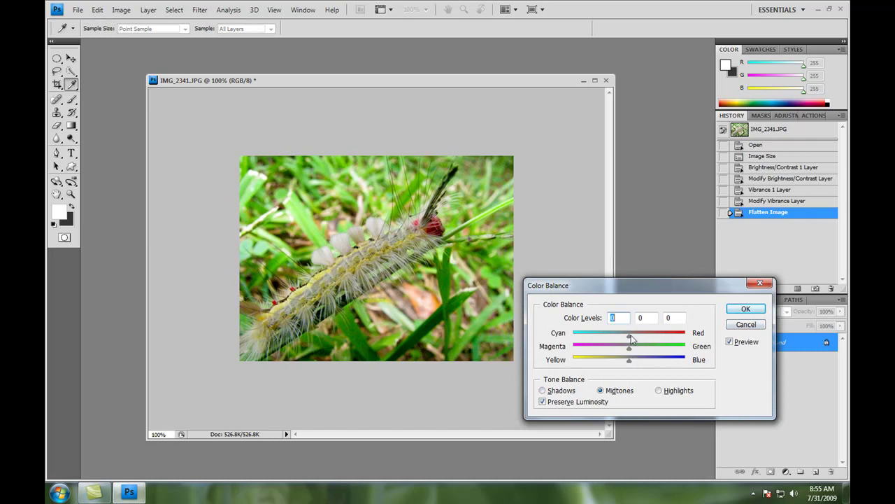
left_click_drag(633, 335, 648, 364)
mouse_move(631, 349)
left_mouse_down()
mouse_move(641, 350)
mouse_move(627, 350)
left_mouse_up()
left_click(618, 392)
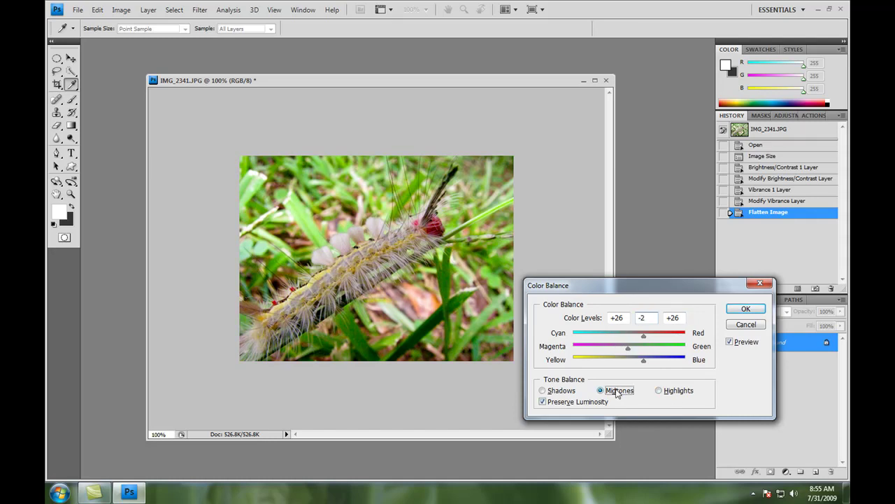
left_click(547, 392)
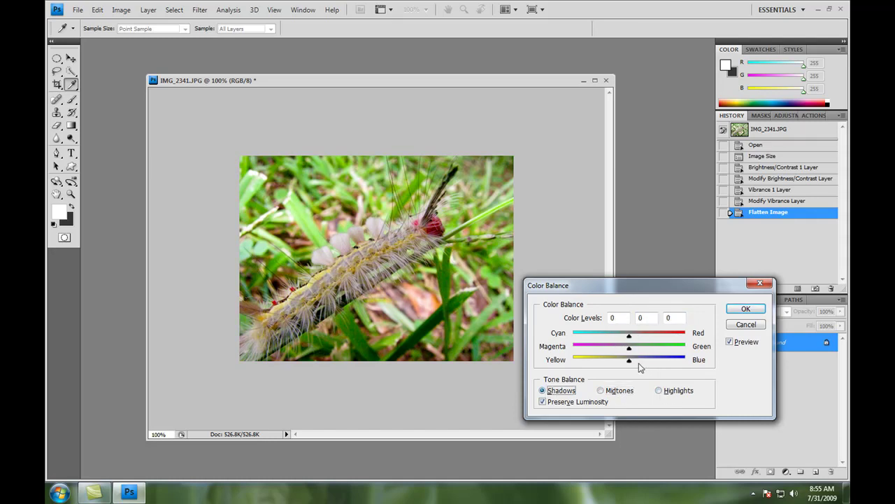
mouse_move(630, 363)
left_mouse_down()
mouse_move(643, 359)
mouse_move(619, 364)
mouse_move(637, 361)
mouse_move(624, 336)
mouse_move(639, 351)
mouse_move(629, 352)
mouse_move(624, 341)
mouse_move(639, 340)
mouse_move(633, 364)
left_mouse_up()
left_click(670, 390)
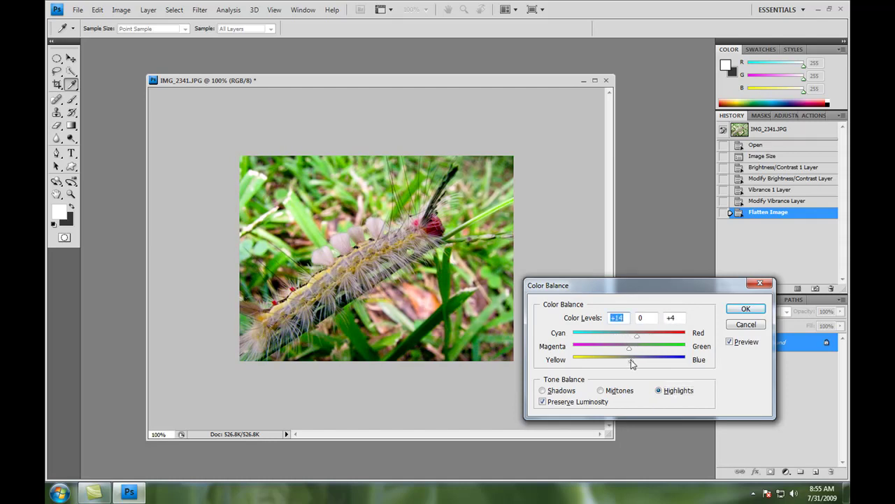
left_click(602, 390)
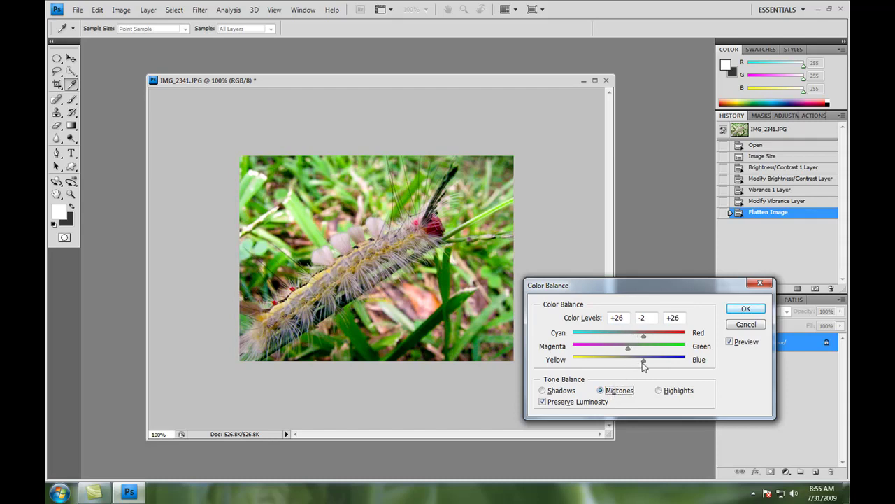
left_click(644, 362)
mouse_move(643, 363)
left_mouse_down()
mouse_move(601, 365)
mouse_move(627, 364)
left_mouse_up()
left_click(625, 364)
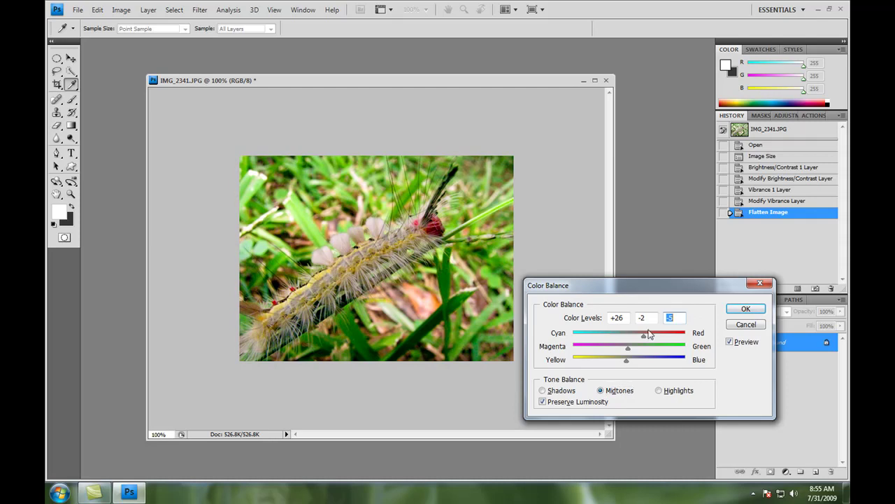
left_click(743, 309)
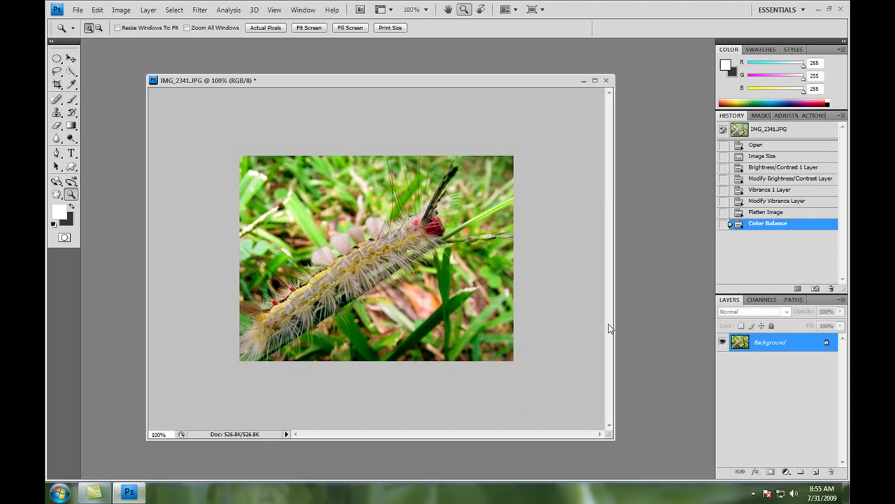
- Apply Filter > Sharpen > Sharpen to the whole photo
left_click(203, 10)
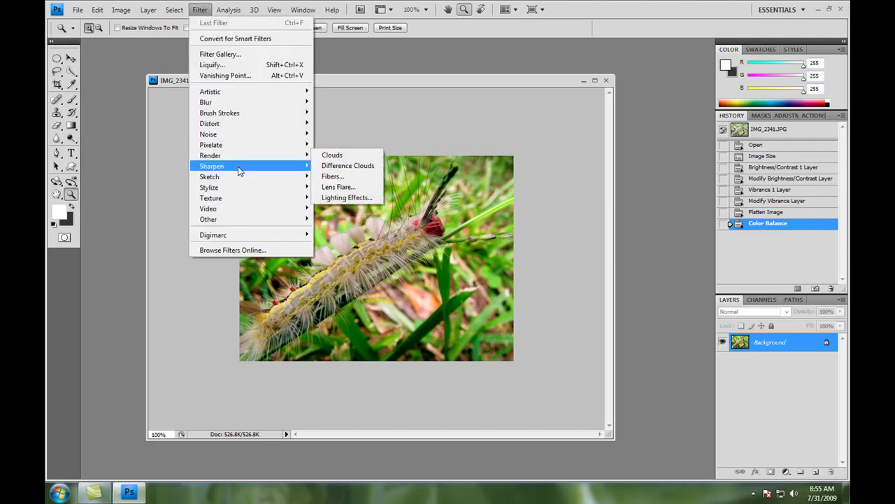
mouse_move(238, 172)
left_click(326, 167)
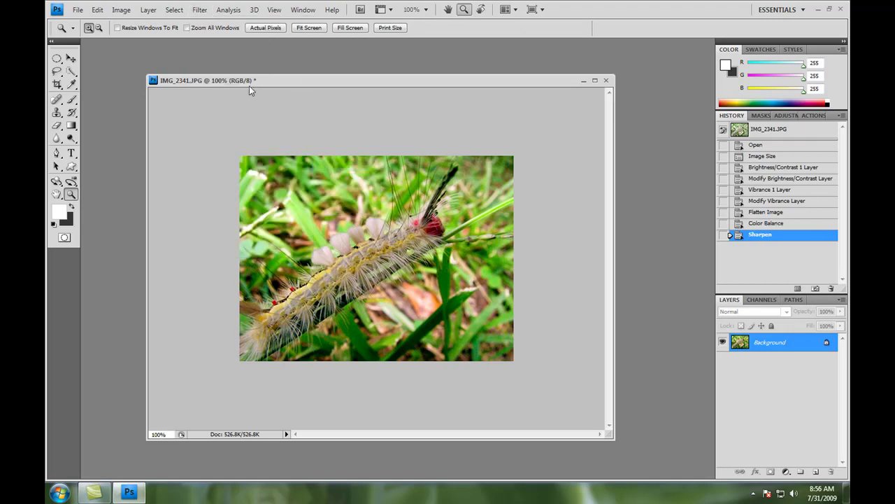
- Open Render > Lens Flare and move the flare centre up and right
left_click(199, 10)
mouse_move(222, 186)
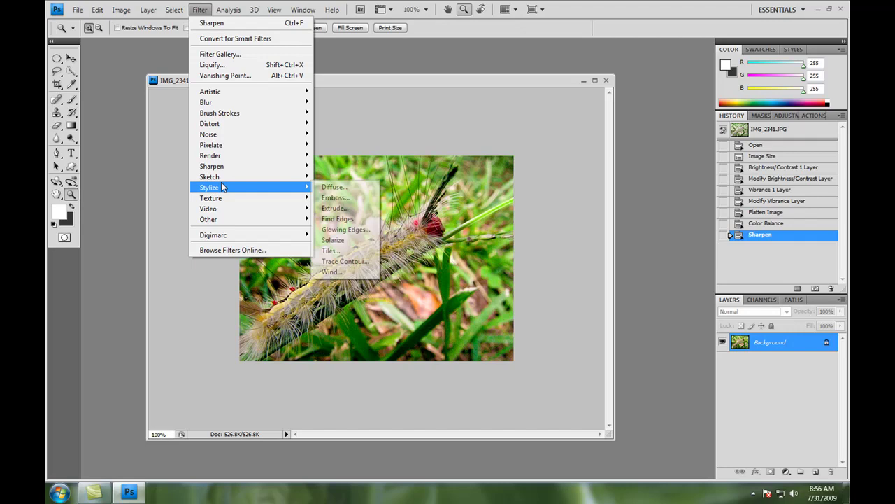
mouse_move(236, 157)
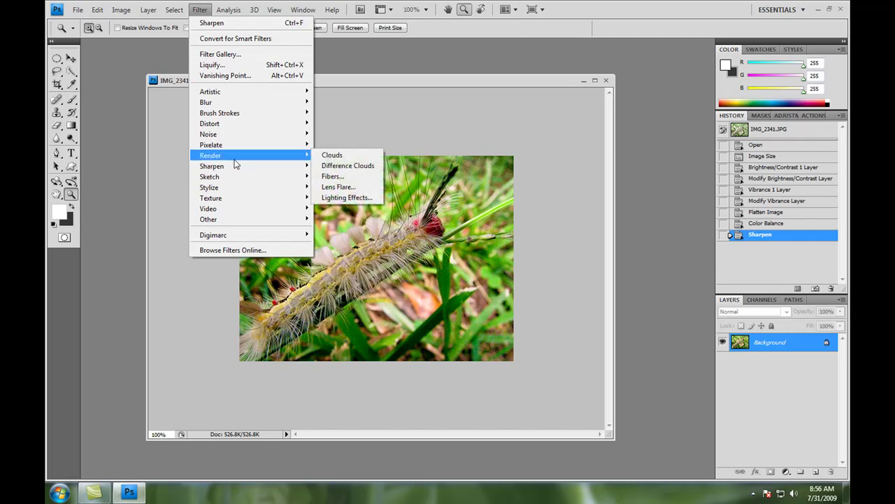
left_click(344, 187)
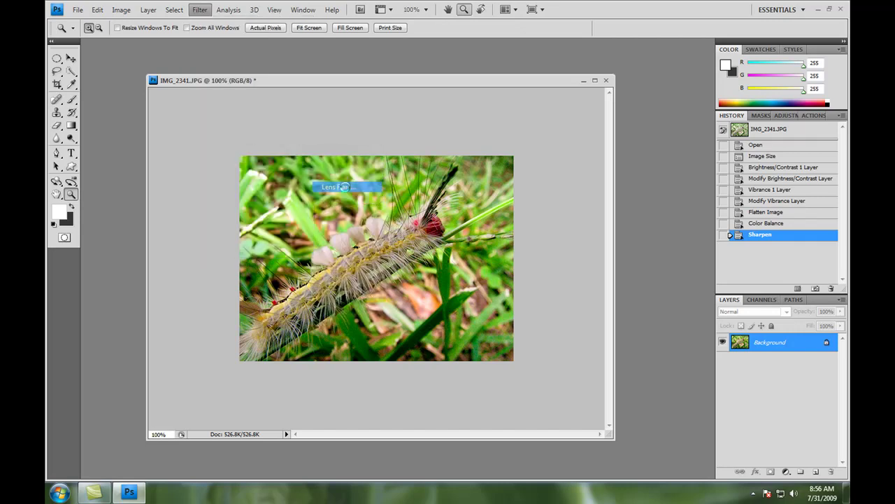
left_click_drag(413, 164, 437, 142)
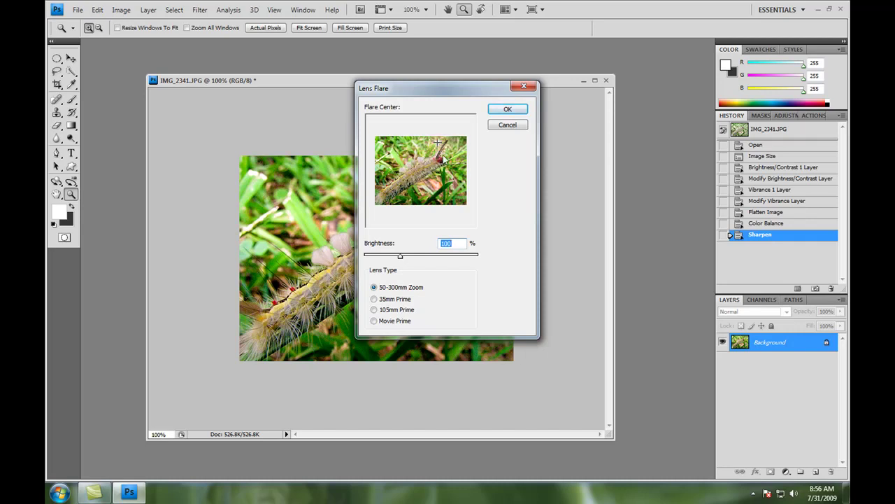
- Apply the lens flare at 139% brightness, centred near the top above the caterpillar
left_click(413, 256)
left_click(418, 259)
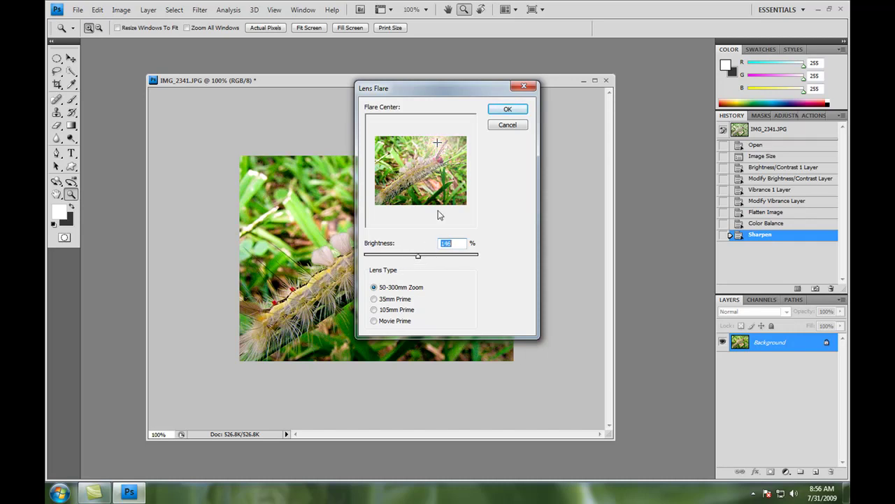
left_click_drag(437, 144, 440, 140)
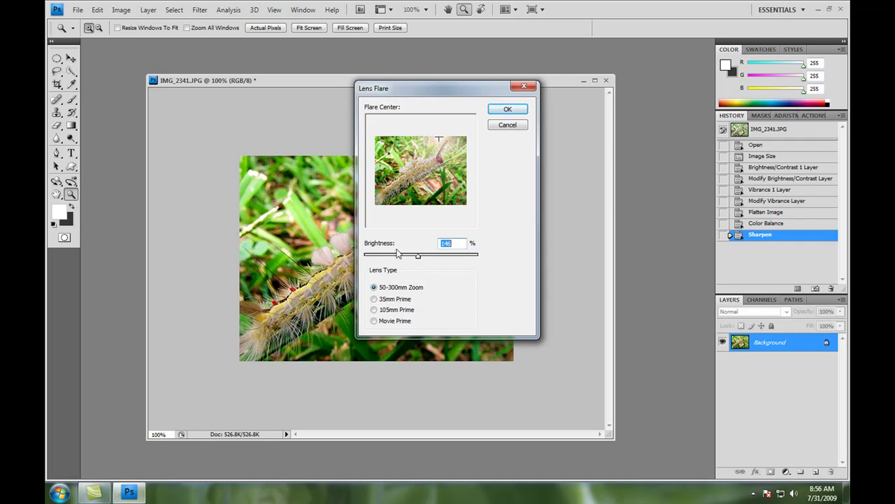
left_click_drag(414, 260, 415, 257)
left_click(502, 111)
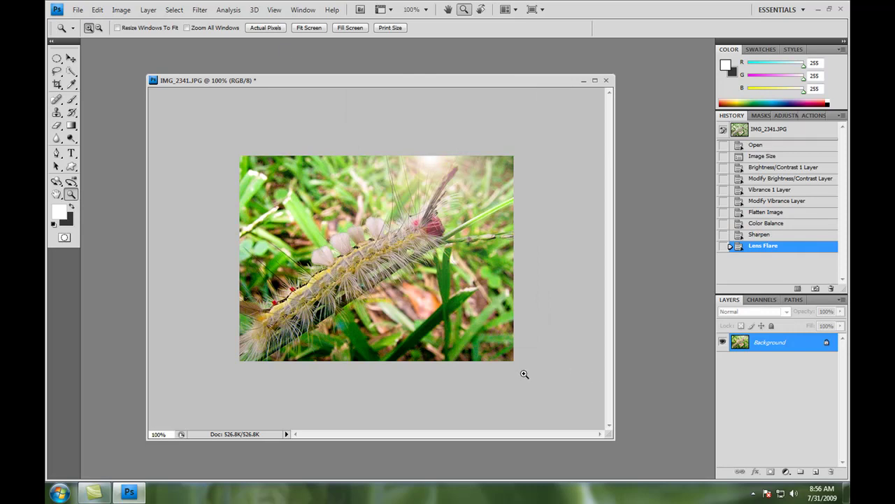
- Apply a Lighting Effects spotlight, reshaped over the caterpillar, with intensity 35 and focus 69
left_click(199, 10)
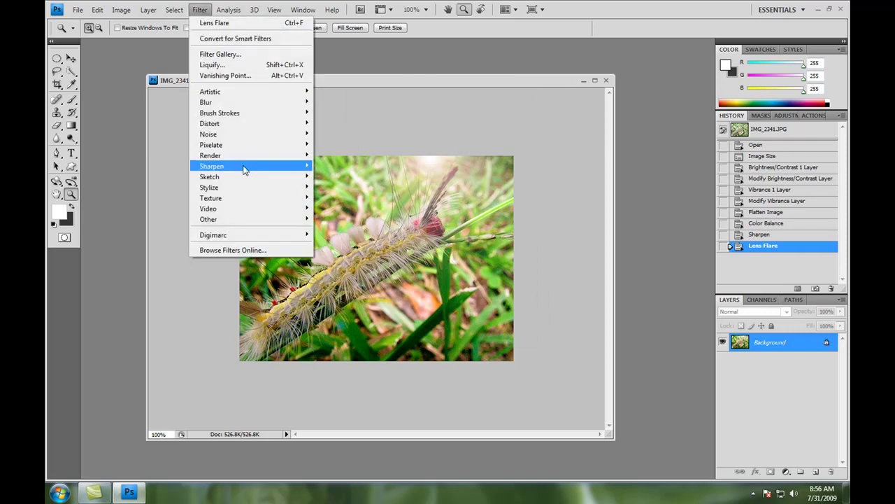
mouse_move(244, 168)
mouse_move(231, 155)
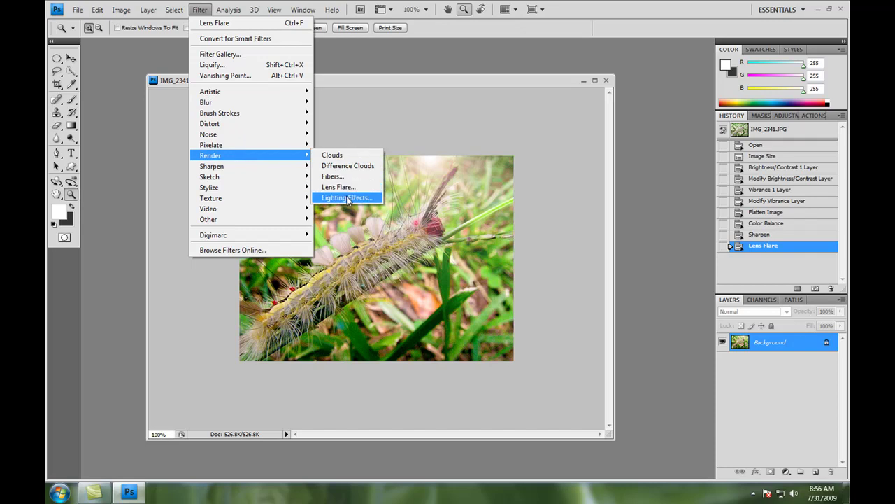
left_click(344, 197)
left_click_drag(387, 266, 383, 158)
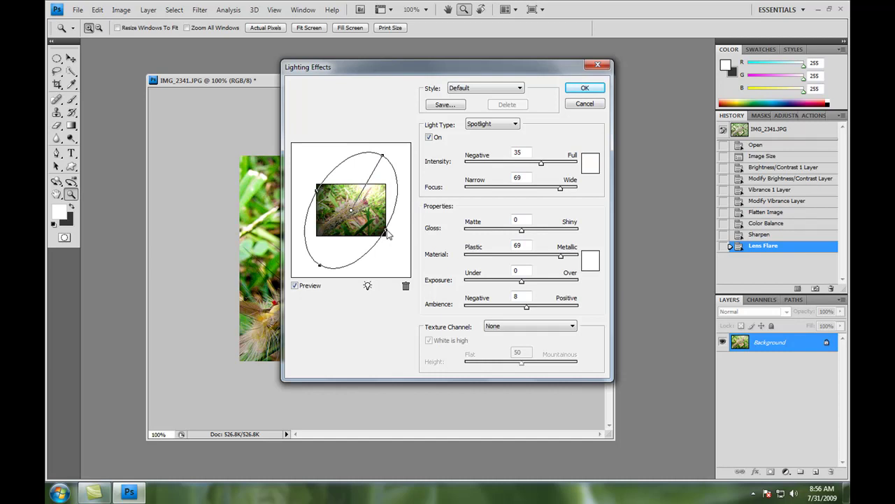
left_click_drag(389, 235, 387, 227)
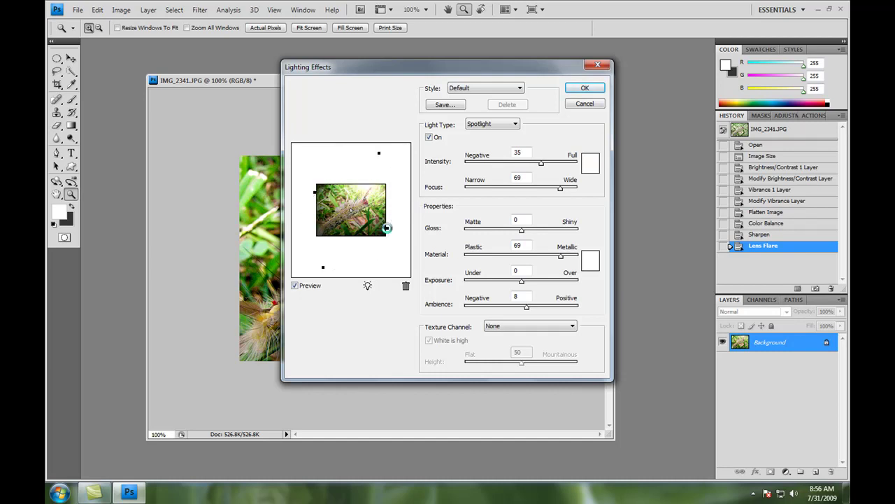
left_click(584, 88)
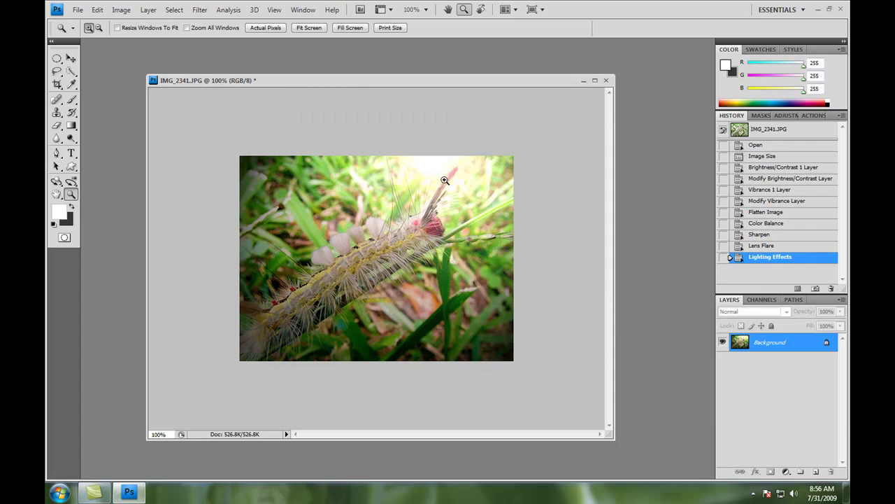
- Duplicate the Background layer and apply a Gaussian Blur to the copy
right_click(759, 343)
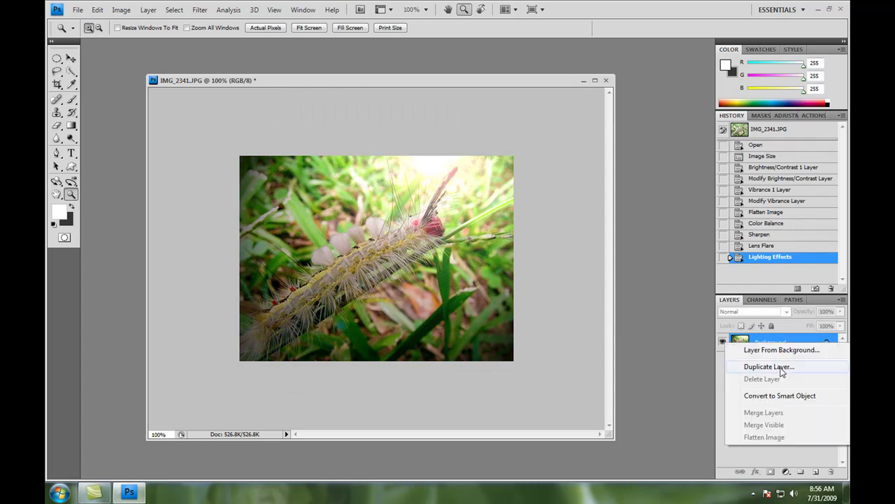
left_click(769, 365)
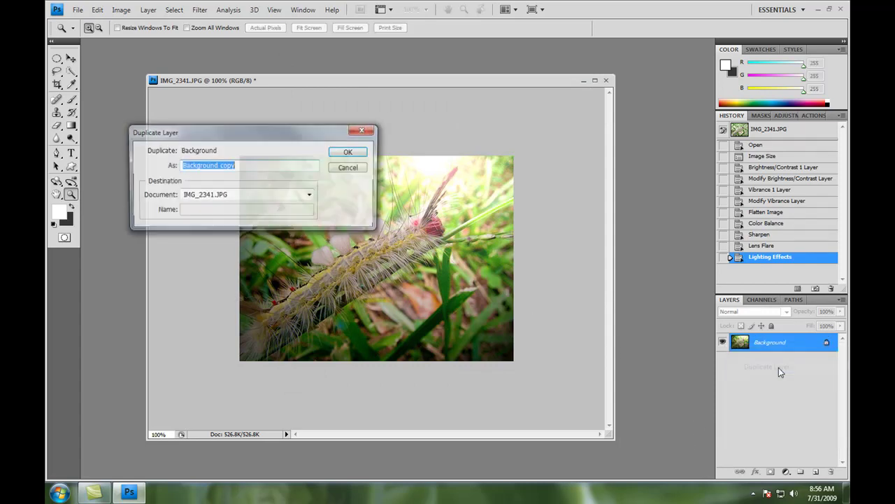
left_click(349, 153)
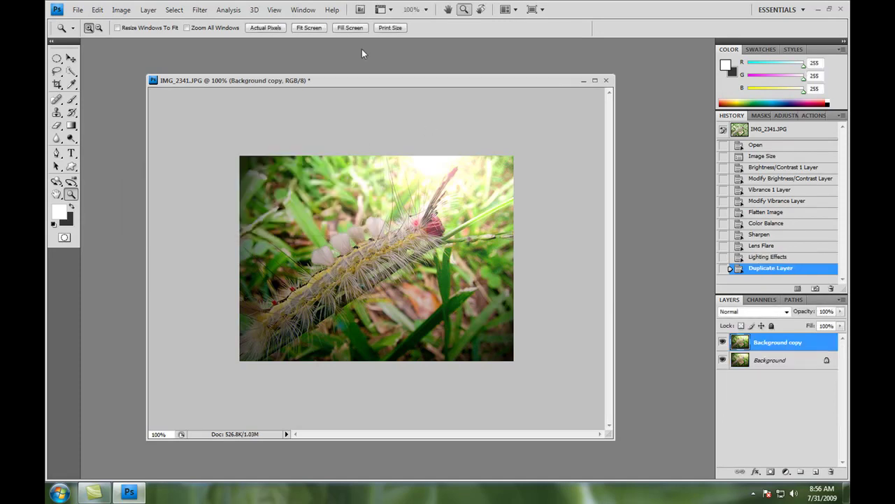
left_click(201, 10)
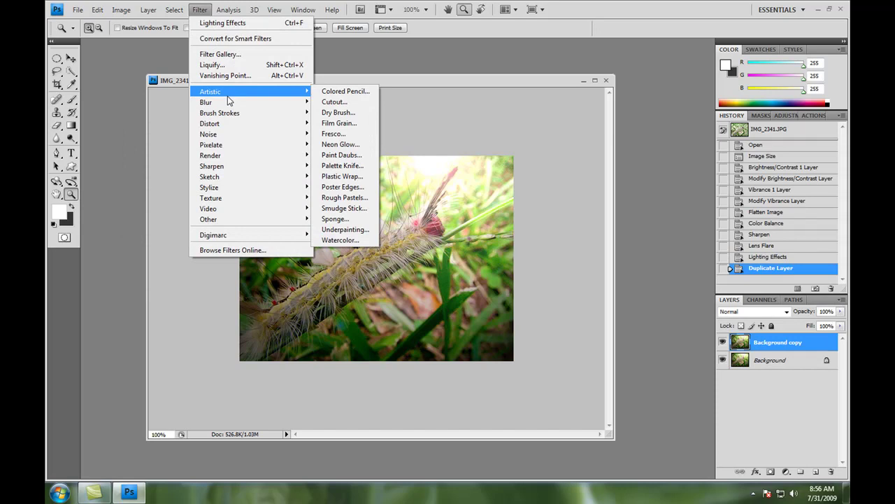
mouse_move(230, 103)
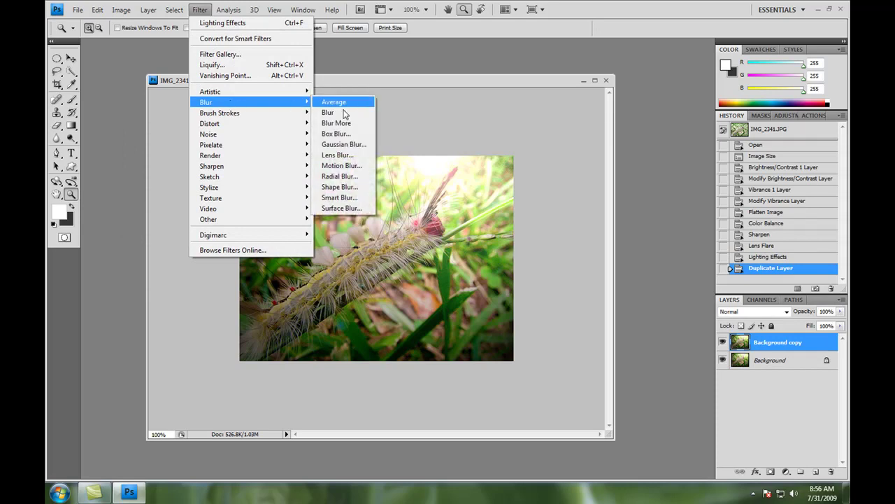
left_click(354, 146)
left_click(782, 240)
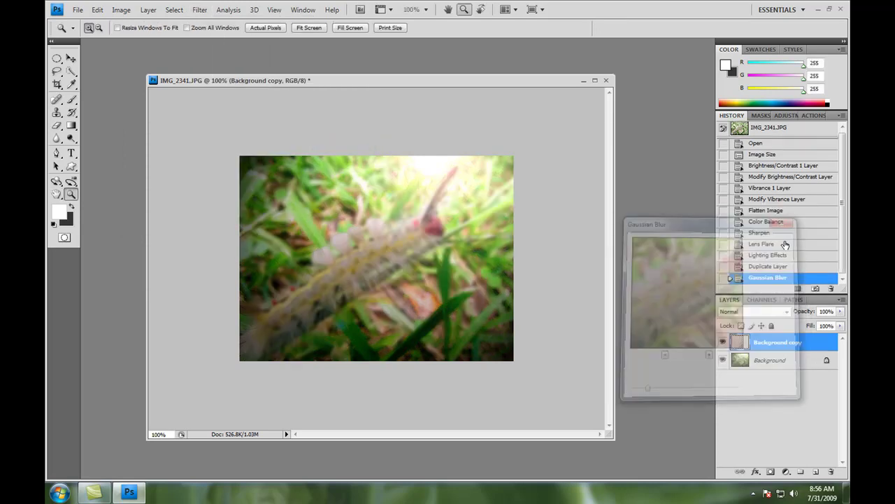
- Erase the blur along the caterpillar with a 65 px soft eraser brush
left_click(57, 125)
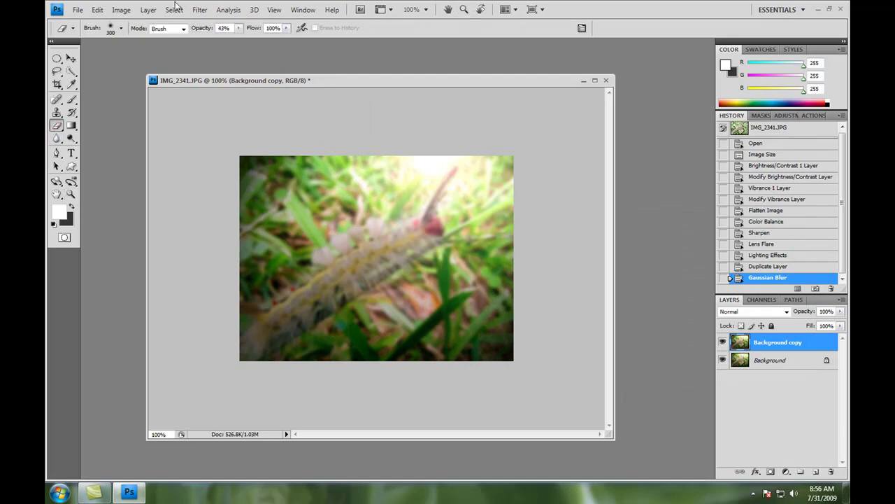
left_click(120, 30)
left_click(105, 156)
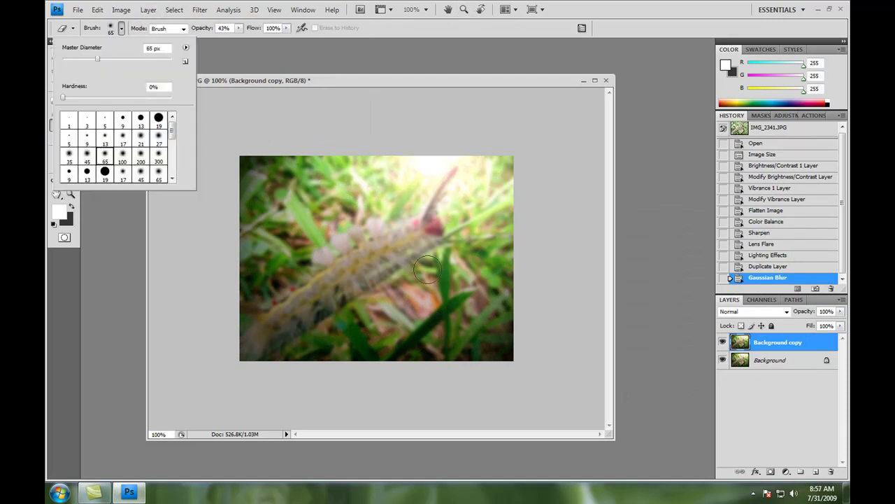
mouse_move(399, 236)
left_mouse_down()
mouse_move(336, 251)
mouse_move(353, 263)
mouse_move(357, 257)
mouse_move(305, 286)
left_mouse_up()
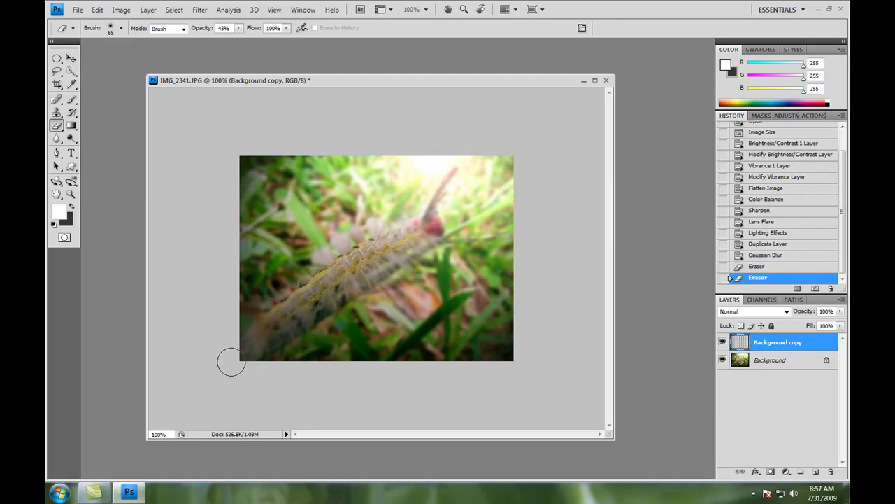
left_click_drag(301, 323, 280, 343)
left_click_drag(398, 232, 375, 257)
mouse_move(276, 339)
left_mouse_down()
mouse_move(412, 233)
mouse_move(433, 231)
mouse_move(453, 180)
left_mouse_up()
left_click_drag(419, 234, 444, 185)
left_click_drag(356, 267, 396, 254)
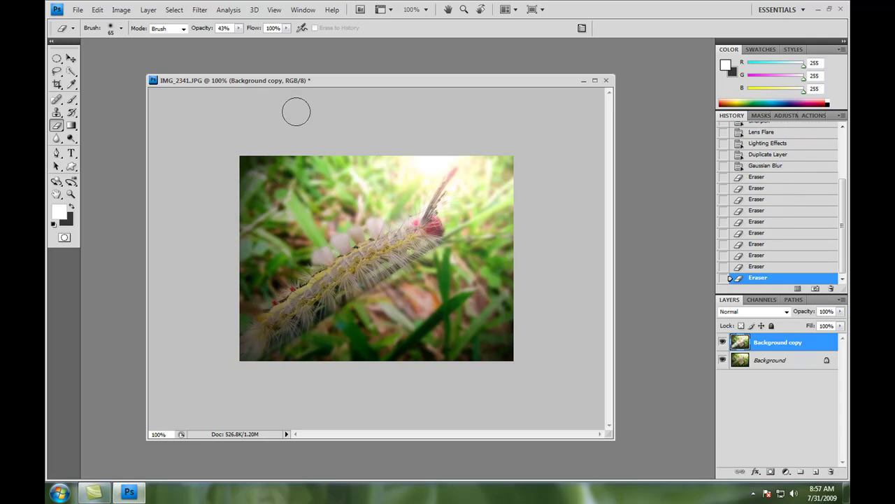
- At 100% eraser opacity, clear the remaining blur on the caterpillar and the grass by its head
left_click(238, 28)
left_click_drag(241, 44, 351, 49)
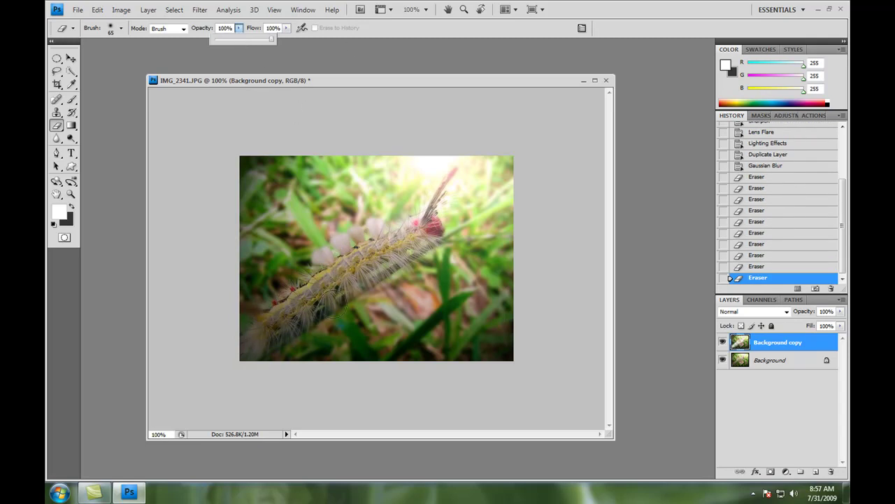
left_click_drag(420, 224, 406, 233)
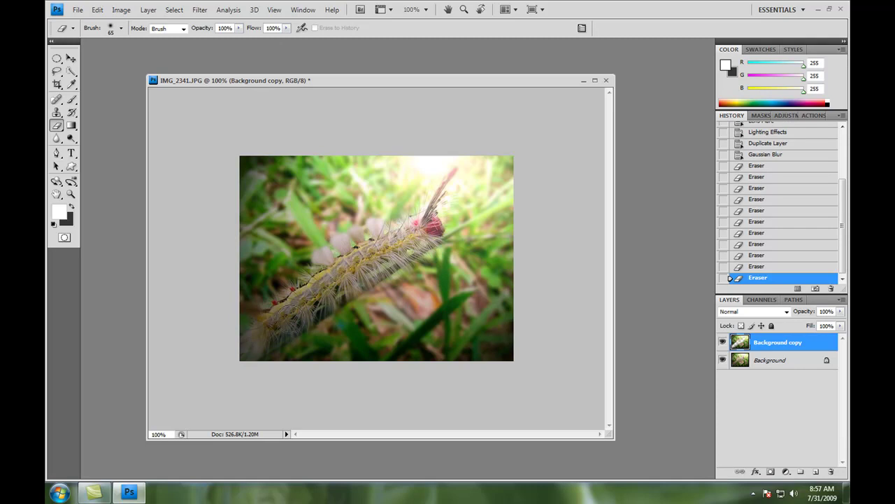
left_click(246, 333)
left_click(380, 262)
left_click(265, 354)
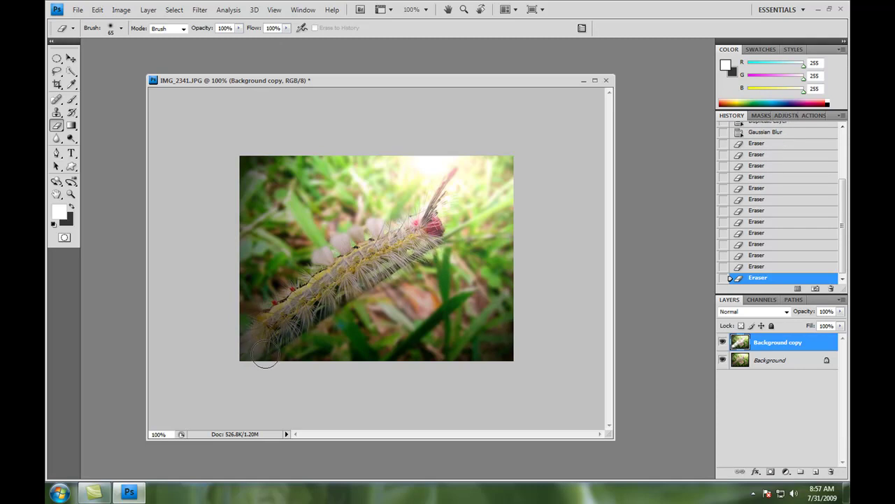
left_click_drag(459, 235, 515, 208)
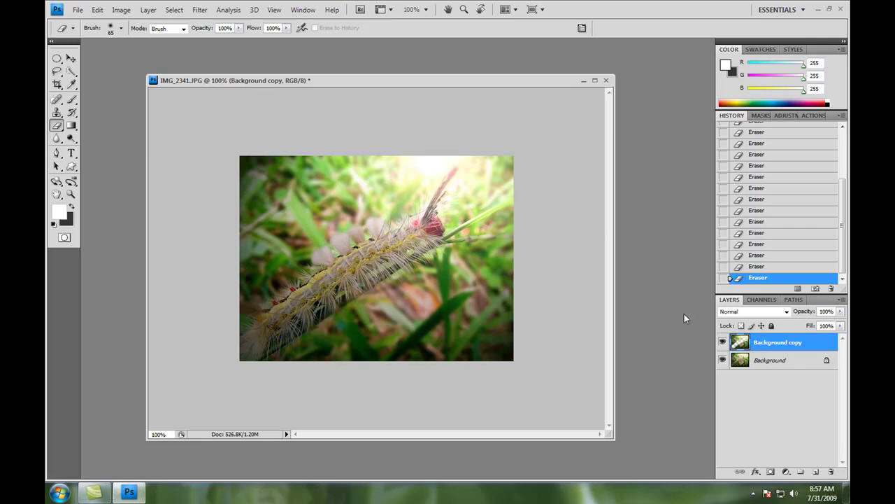
right_click(805, 348)
- Merge visible layers, then apply Hue/Saturation with Hue -29 and Saturation -43
left_click(780, 326)
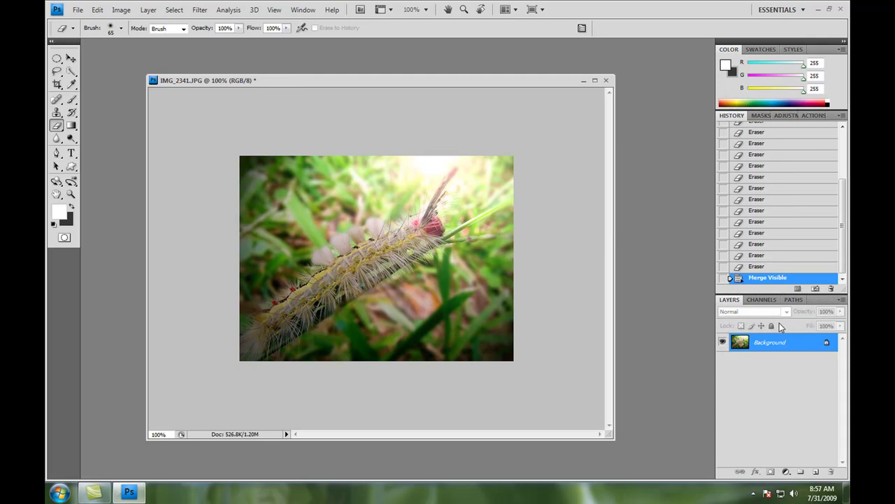
key("ctrl+u")
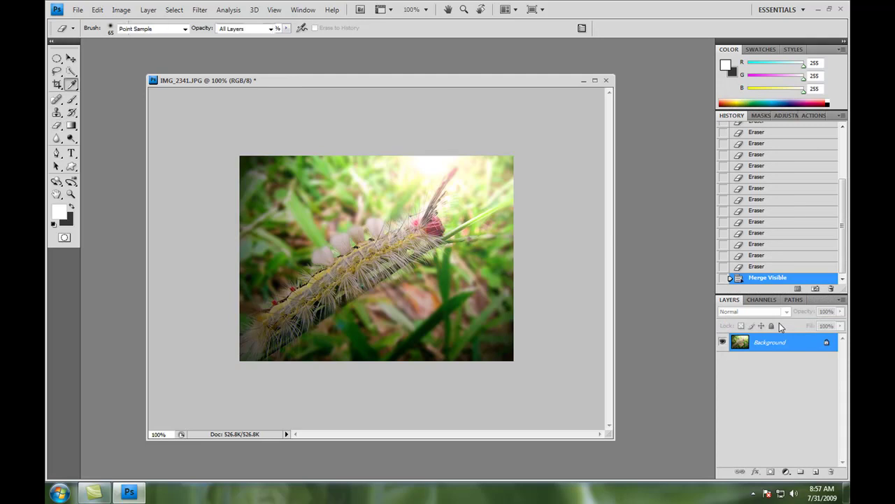
left_click_drag(447, 324, 629, 194)
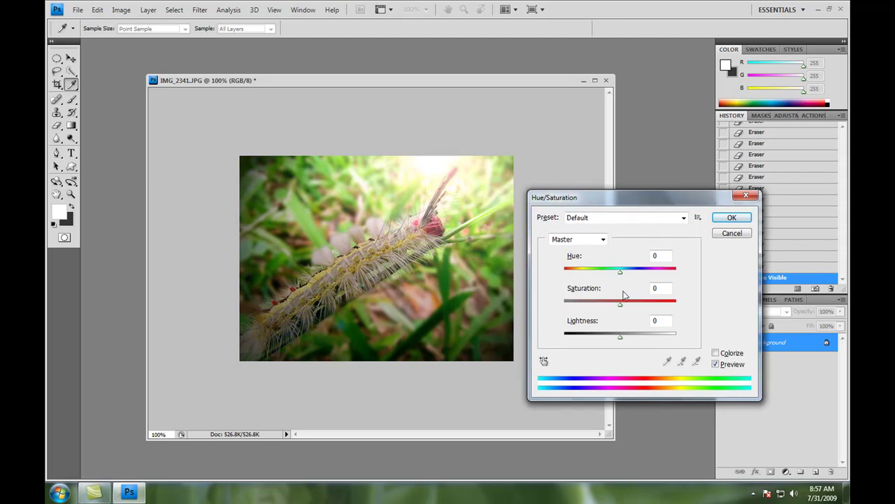
left_click_drag(619, 304, 580, 310)
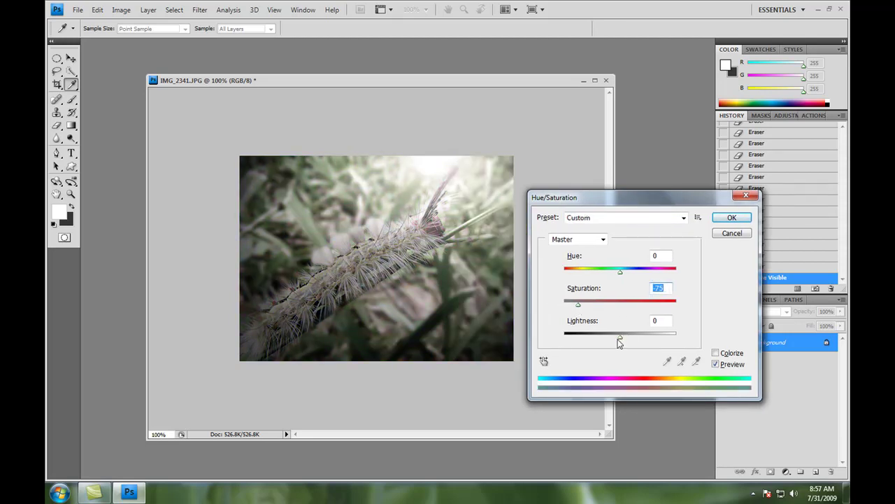
mouse_move(618, 339)
left_mouse_down()
mouse_move(634, 340)
mouse_move(603, 342)
mouse_move(619, 340)
left_mouse_up()
mouse_move(576, 307)
left_mouse_down()
mouse_move(593, 312)
mouse_move(586, 309)
left_mouse_up()
left_click_drag(603, 273, 598, 311)
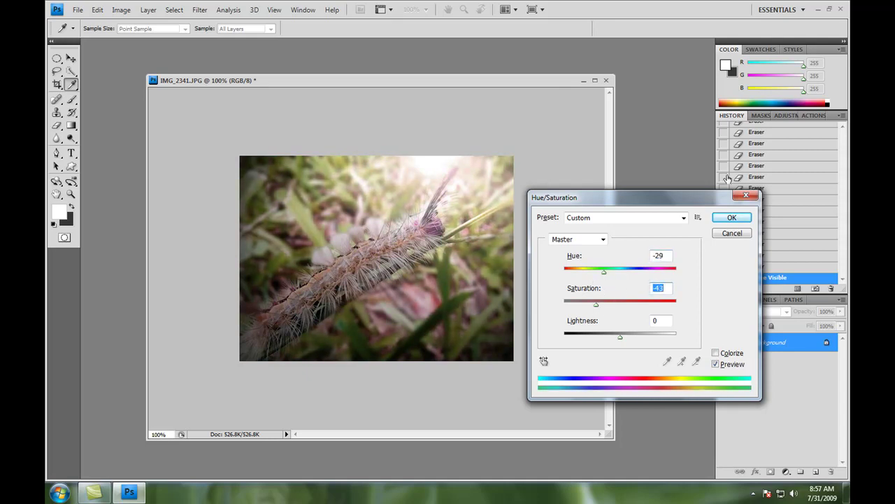
left_click(732, 219)
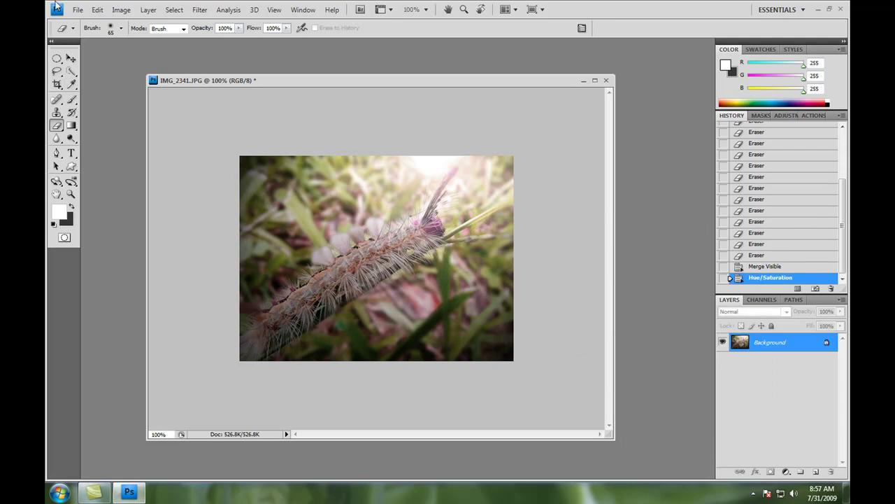
- Select a thin strip along the top edge and add a new empty layer
left_click_drag(57, 58, 98, 58)
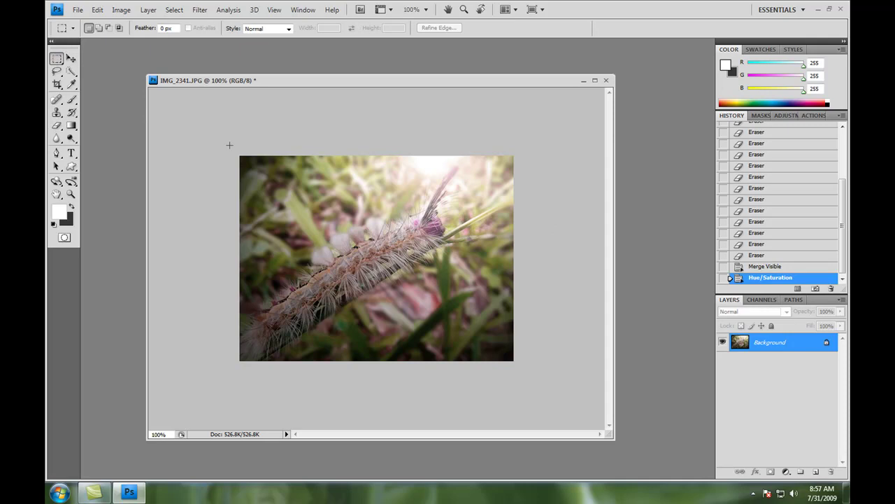
left_click_drag(534, 163, 234, 150)
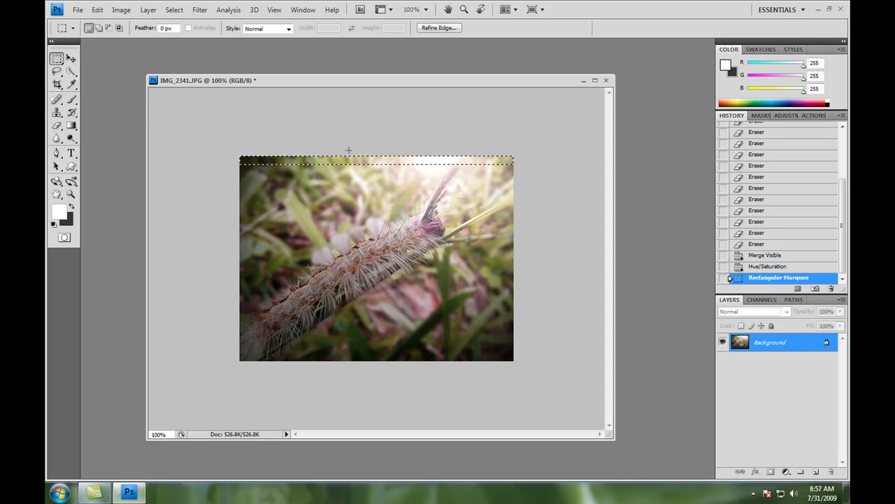
left_click(148, 10)
mouse_move(188, 26)
left_click(292, 23)
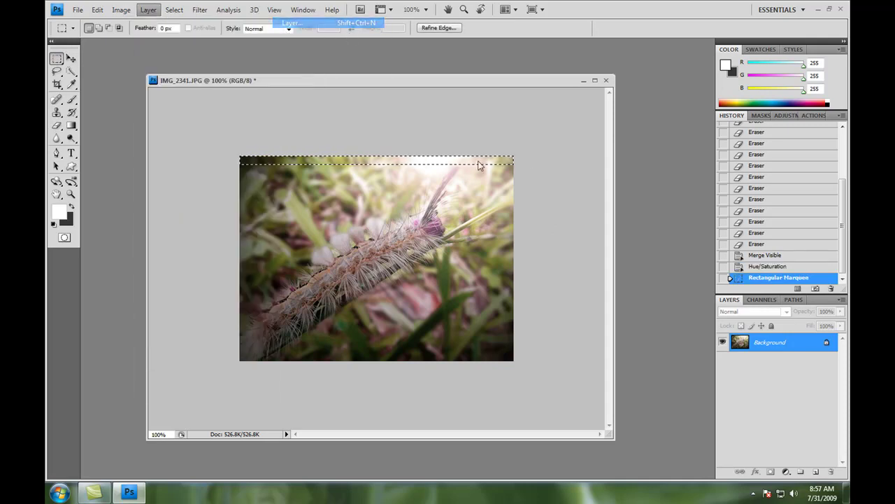
left_click(396, 342)
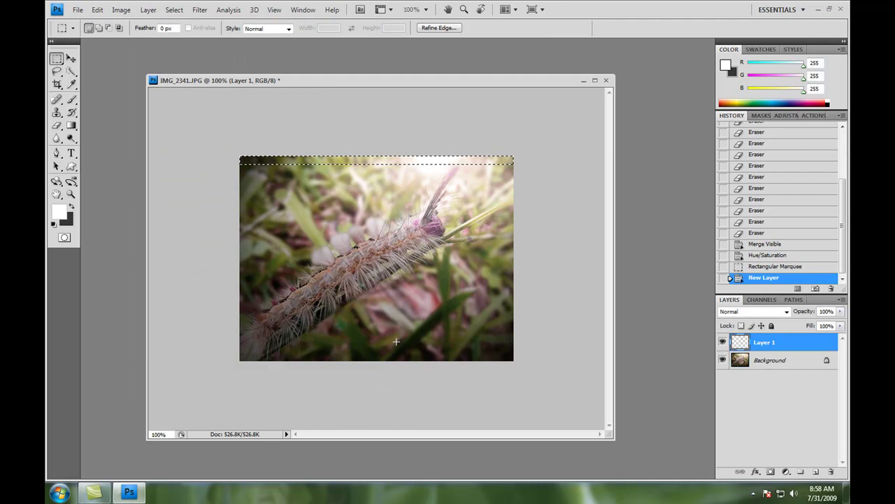
- Fill the top strip and a matching bottom strip with black, then deselect
key("x")
key("alt+BackSpace")
left_click_drag(427, 166, 427, 358)
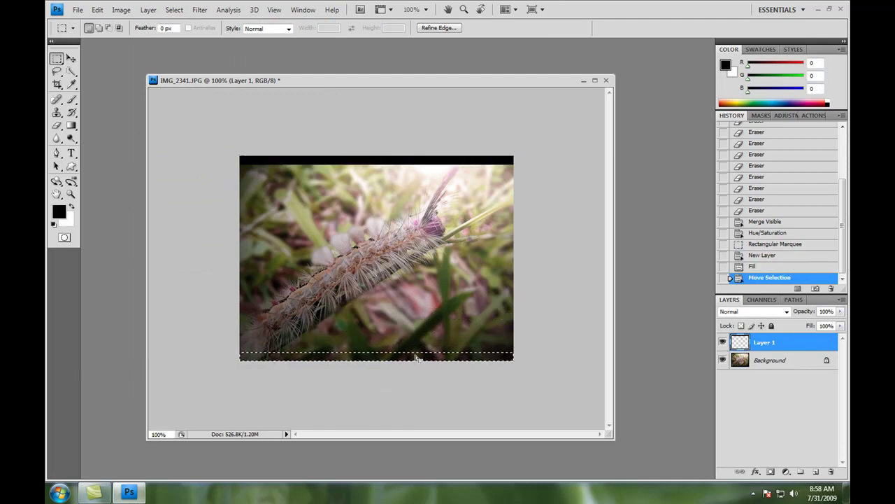
key("alt+BackSpace")
key("ctrl+d")
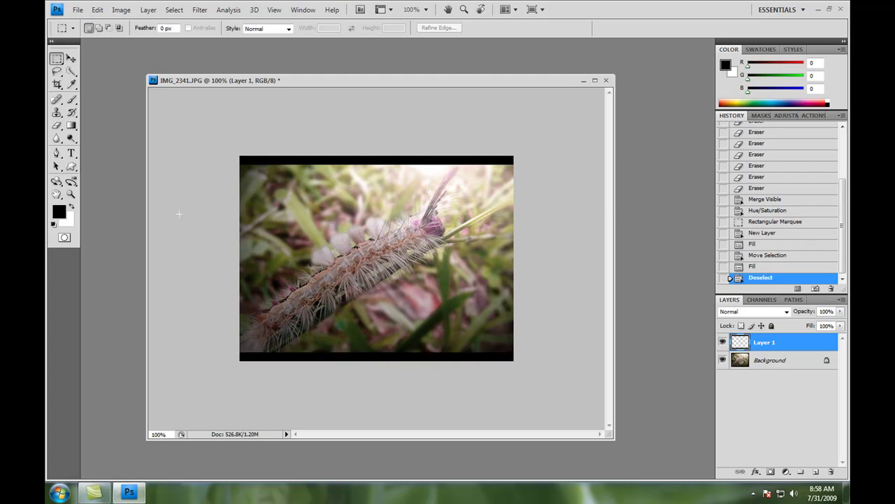
- Type 'ZetaGrafix.com' in white and place it just above the bottom black bar
left_click(70, 152)
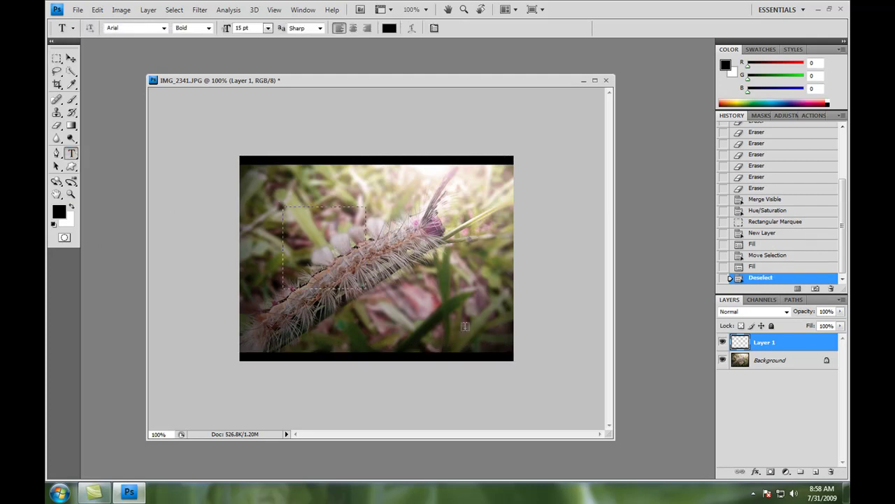
left_click_drag(465, 326, 494, 334)
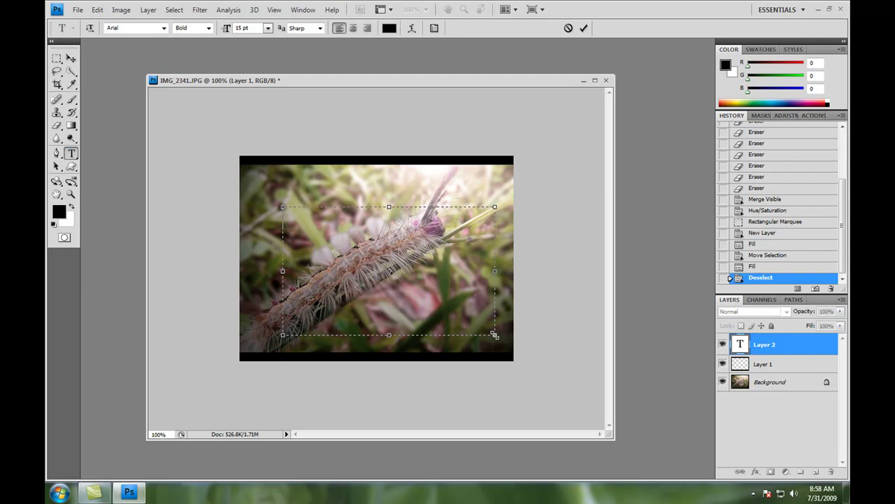
type("ZetaGrafix.c")
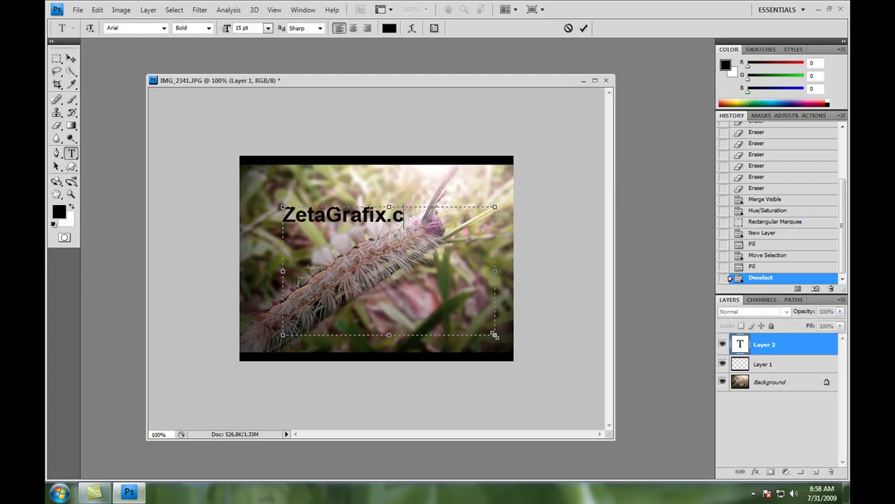
type("om")
left_click_drag(460, 221, 389, 5)
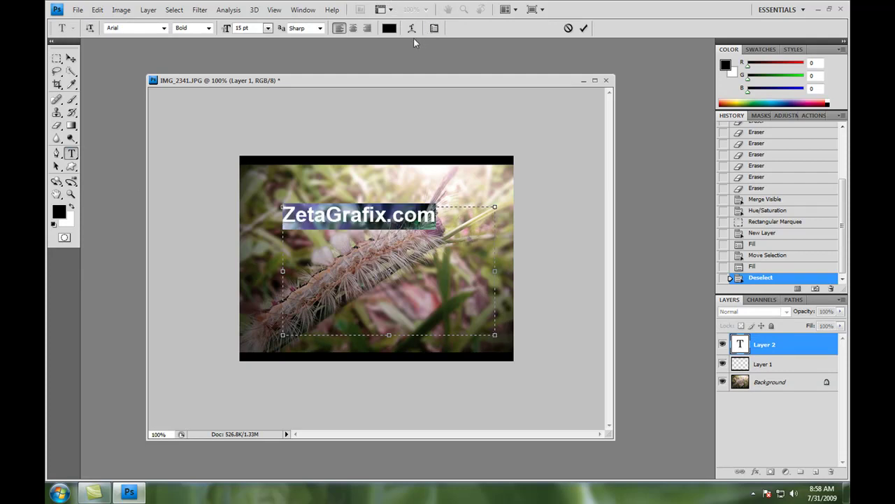
left_click(389, 28)
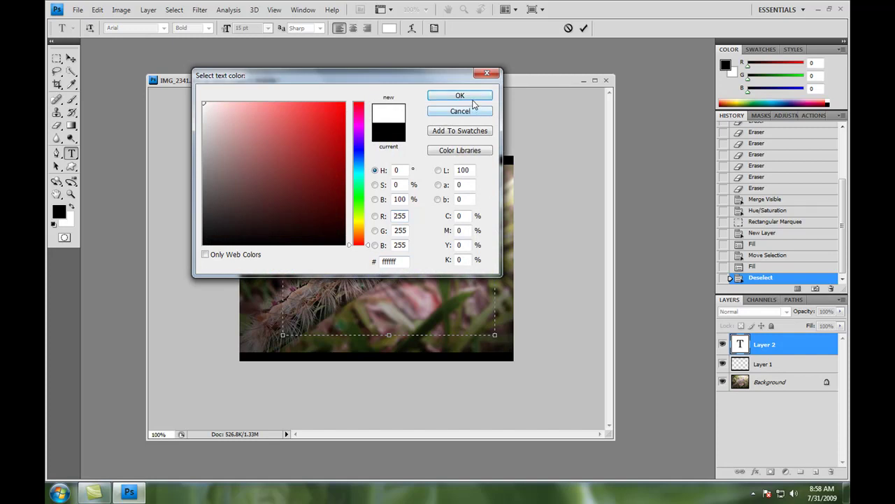
left_click(462, 95)
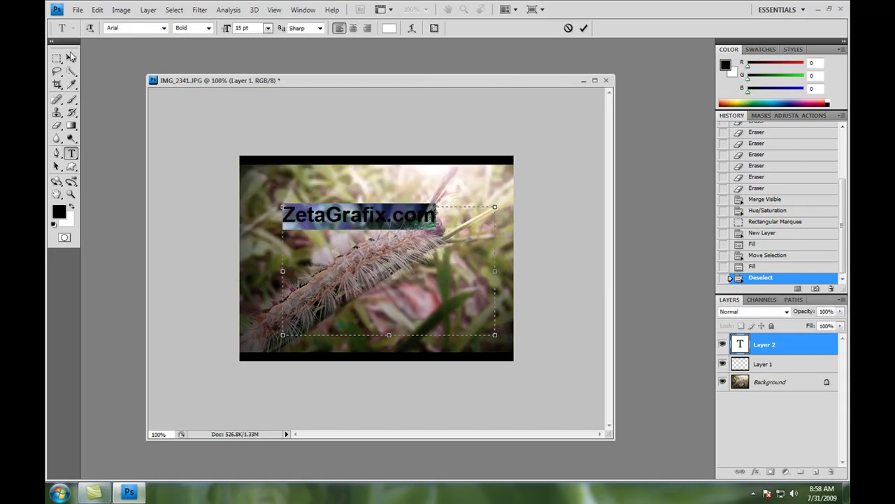
left_click(71, 57)
left_click_drag(318, 232, 443, 385)
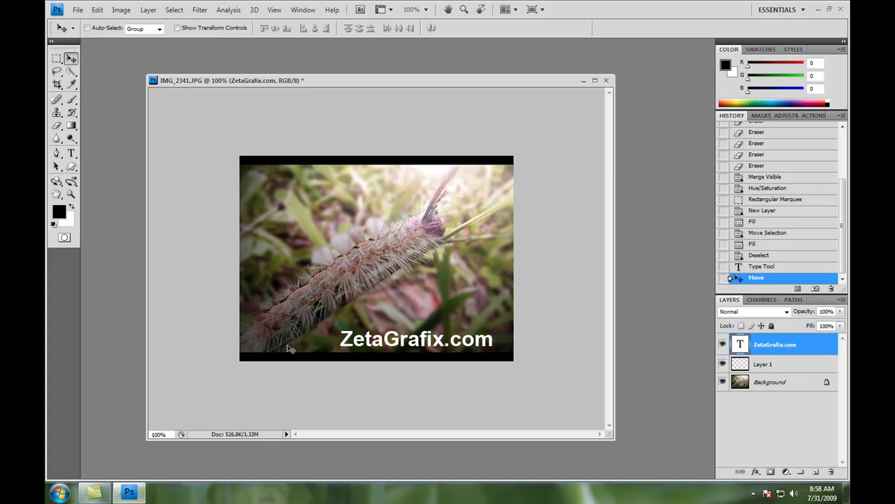
- Bring up the Camtasia Recorder control panel from the hidden tray icons
left_click(754, 493)
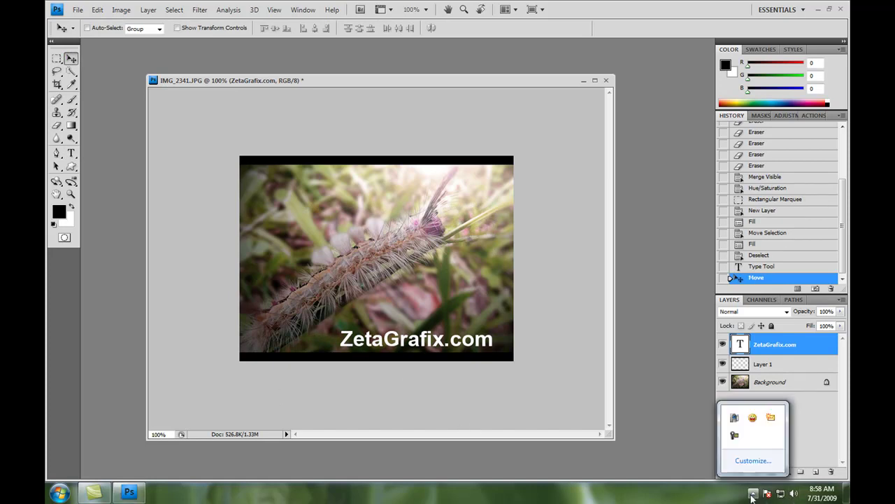
left_click(736, 436)
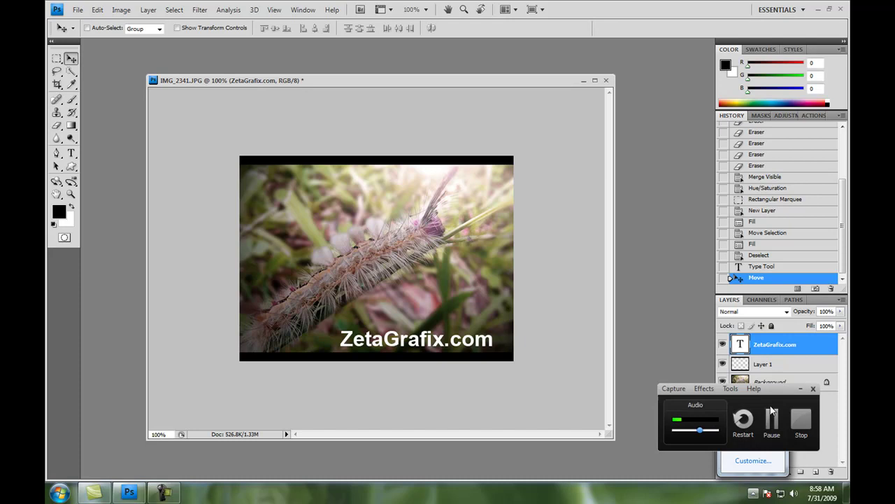